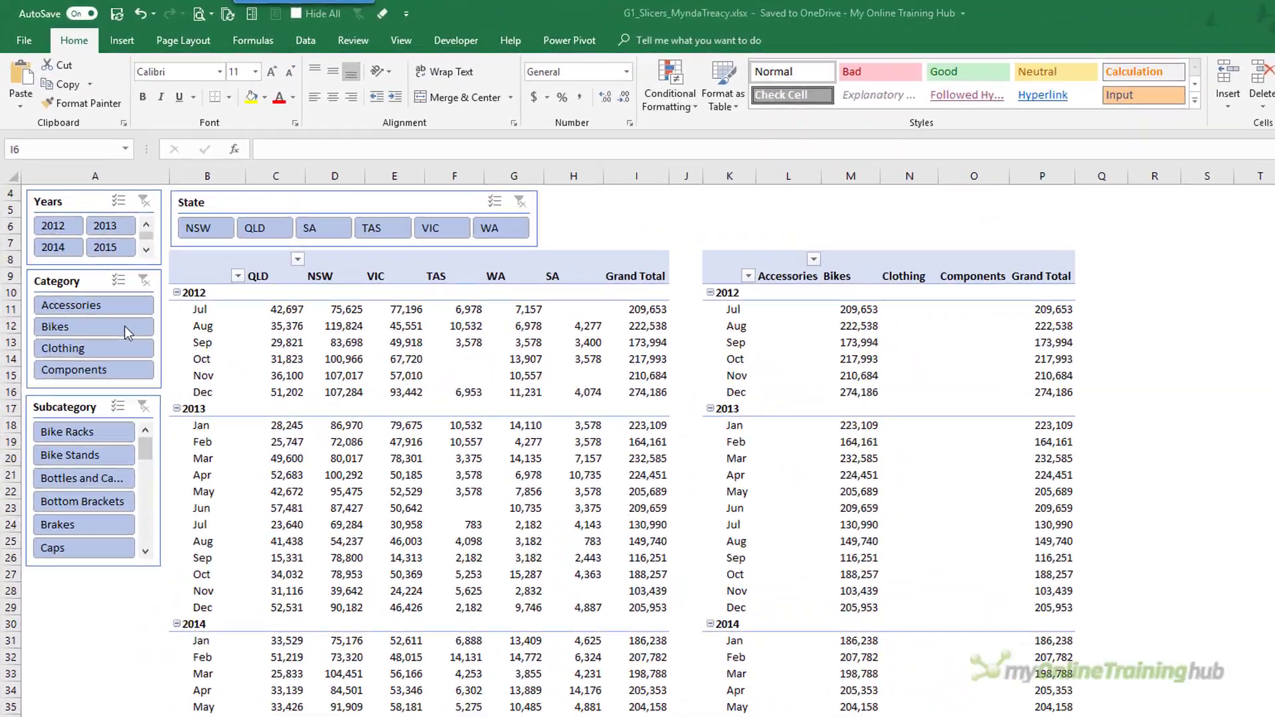
# Filter the slicers to Bikes, the states NSW through SA, and the years 2014–2015.
pyautogui.click(101, 266)
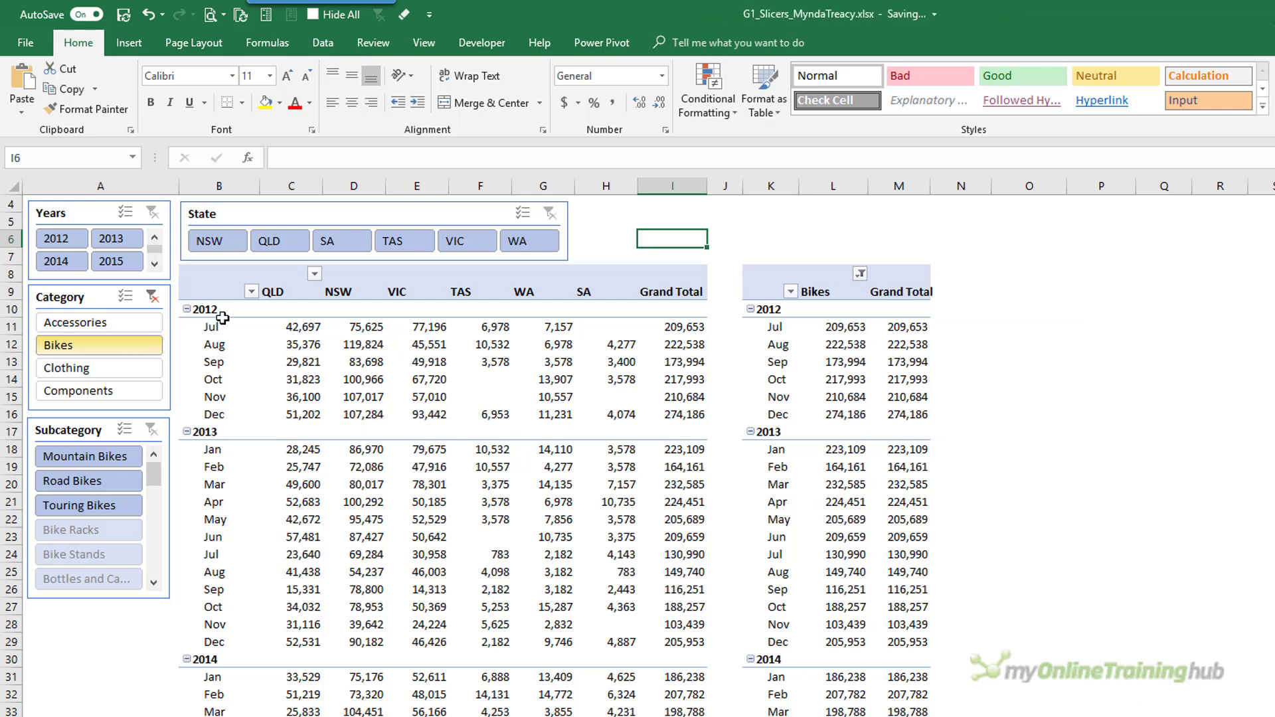
pyautogui.moveTo(217, 240); pyautogui.dragTo(334, 240)
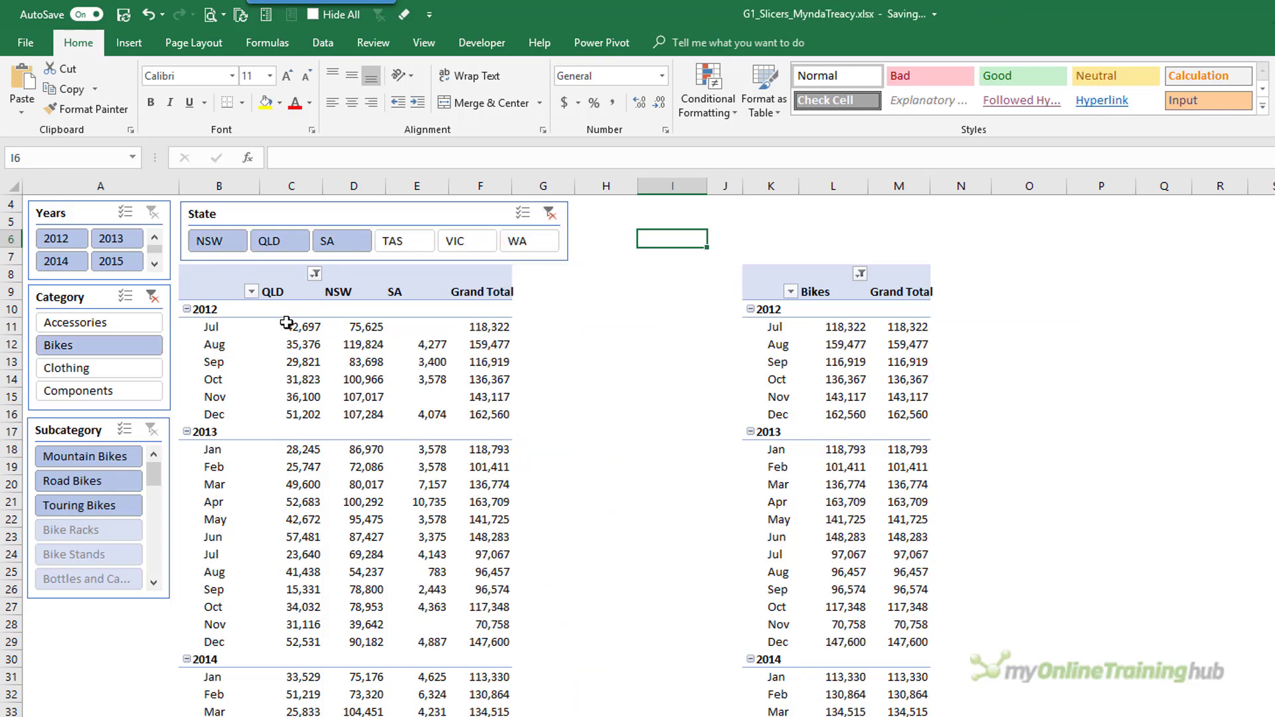
pyautogui.moveTo(116, 261); pyautogui.dragTo(74, 267)
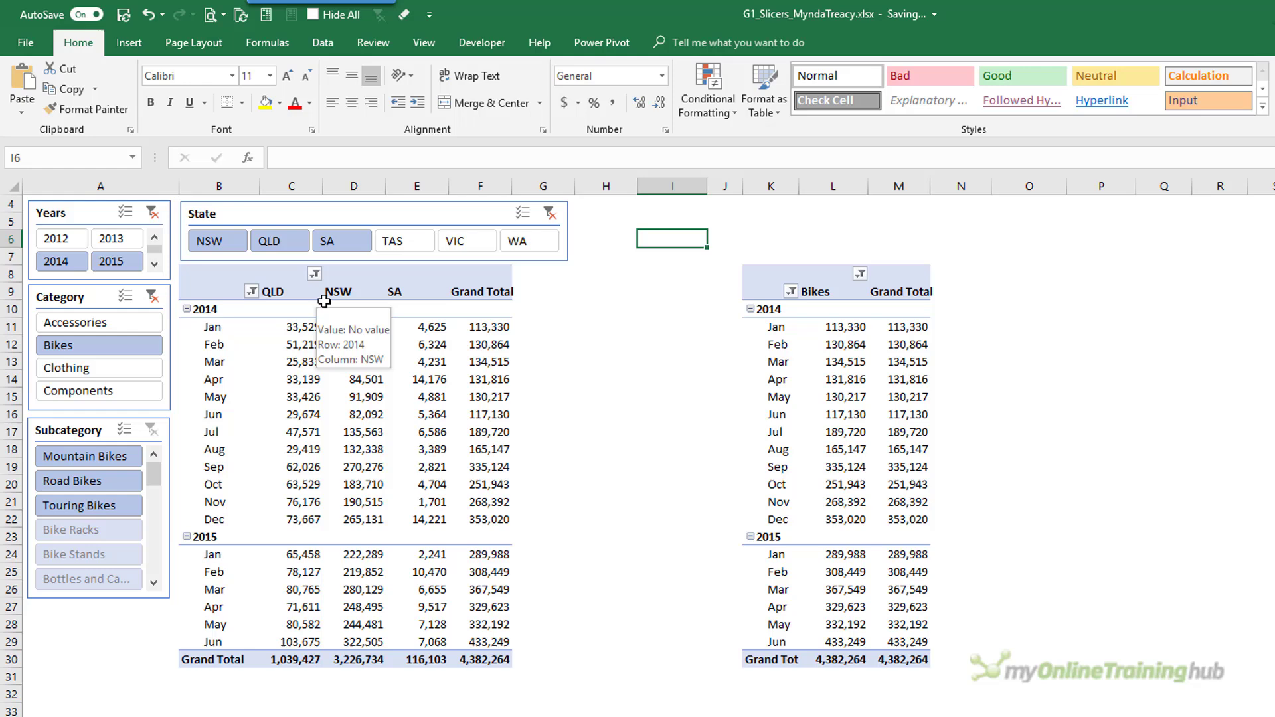
# Resize the State slicer's buttons to 0.6 cm high and 1.8 cm wide.
pyautogui.click(412, 211)
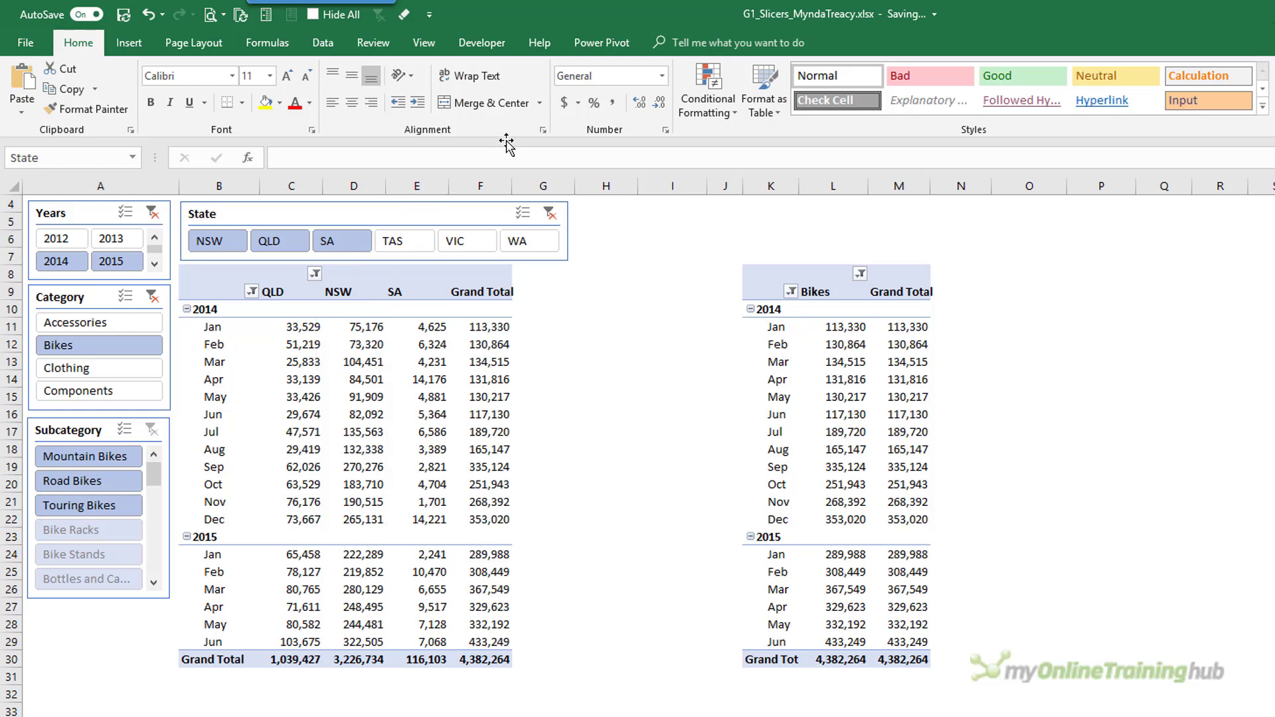
pyautogui.click(673, 42)
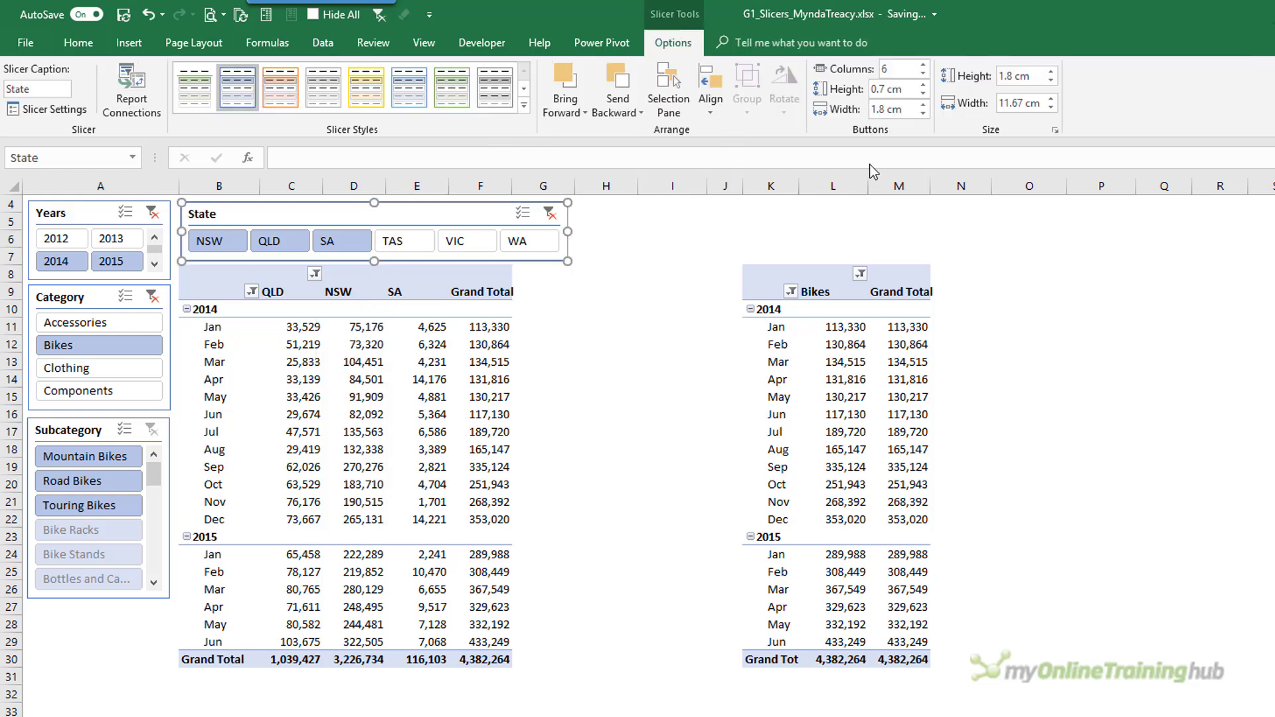
pyautogui.click(923, 93)
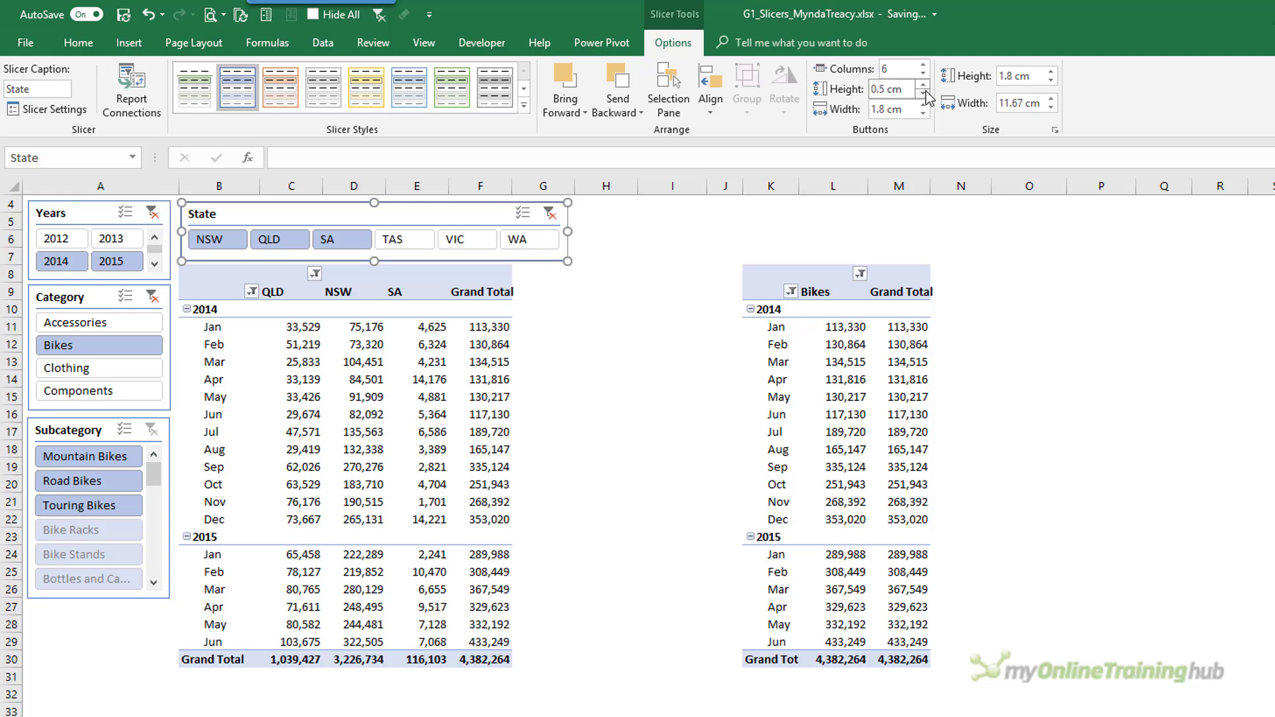
pyautogui.click(923, 93)
pyautogui.click(923, 93)
pyautogui.click(923, 93)
pyautogui.click(923, 93)
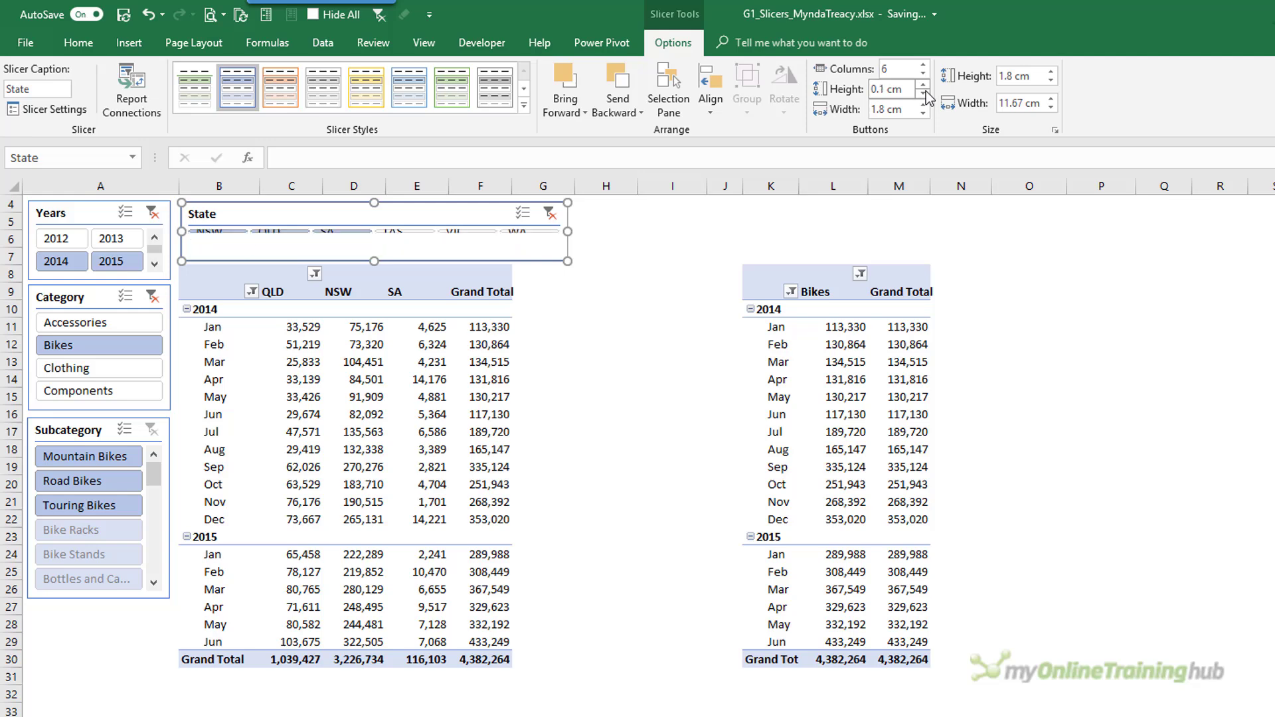
pyautogui.click(924, 85)
pyautogui.click(923, 84)
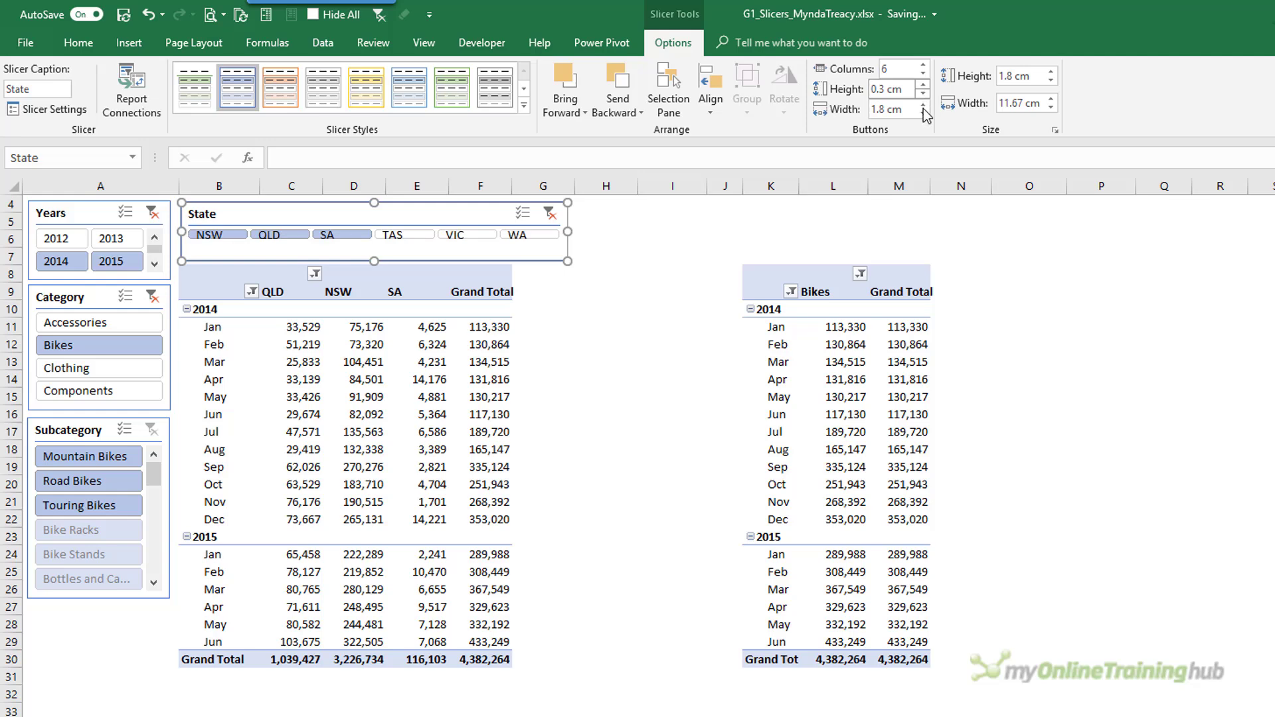
pyautogui.click(924, 113)
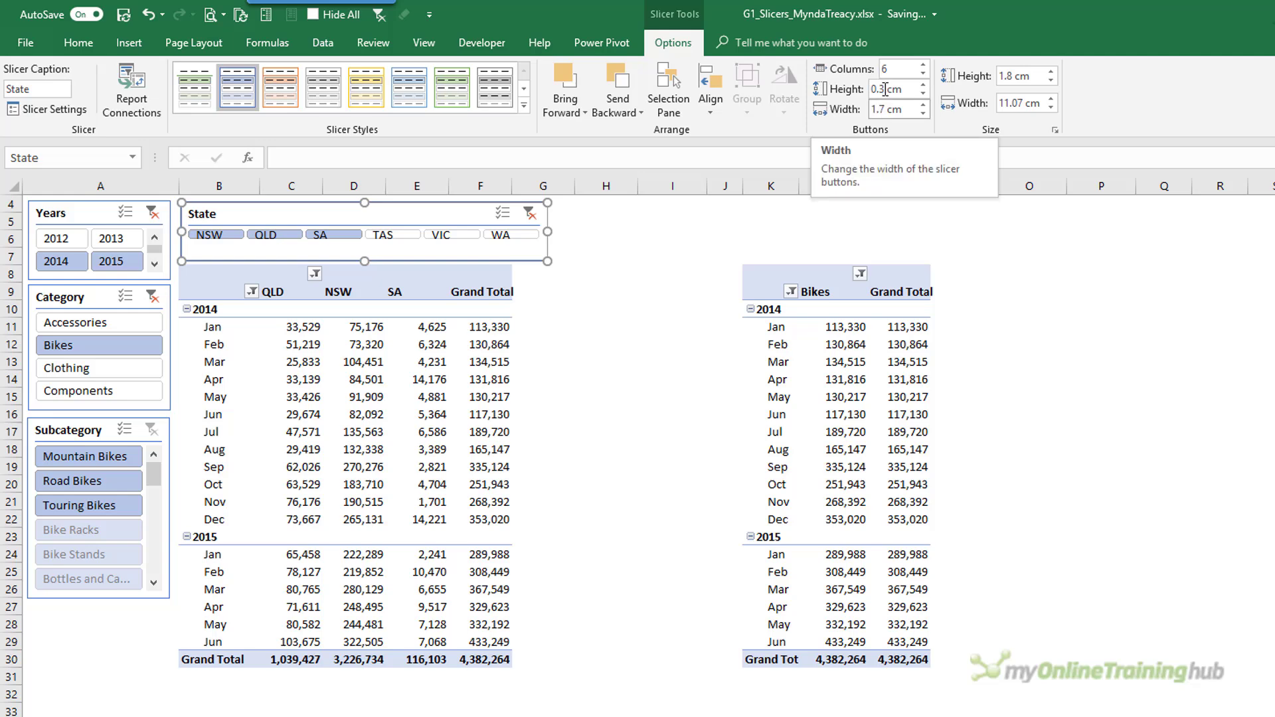
pyautogui.click(924, 85)
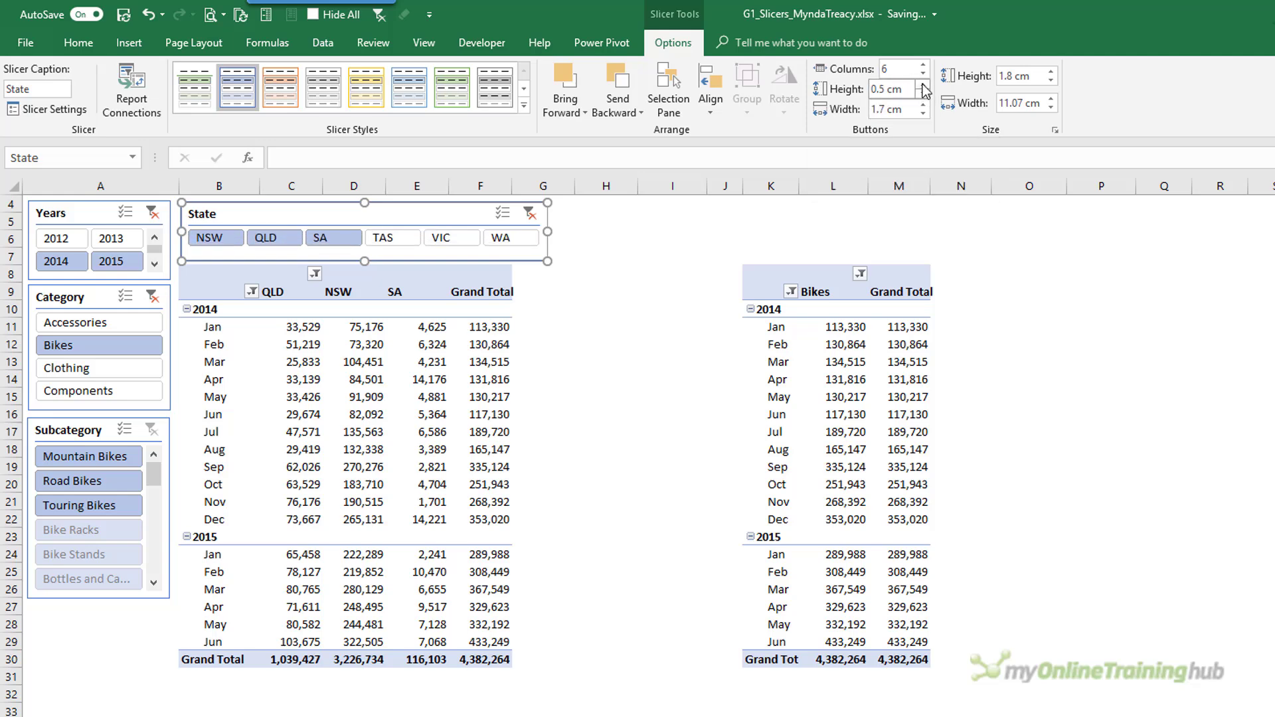
pyautogui.click(924, 85)
pyautogui.click(924, 85)
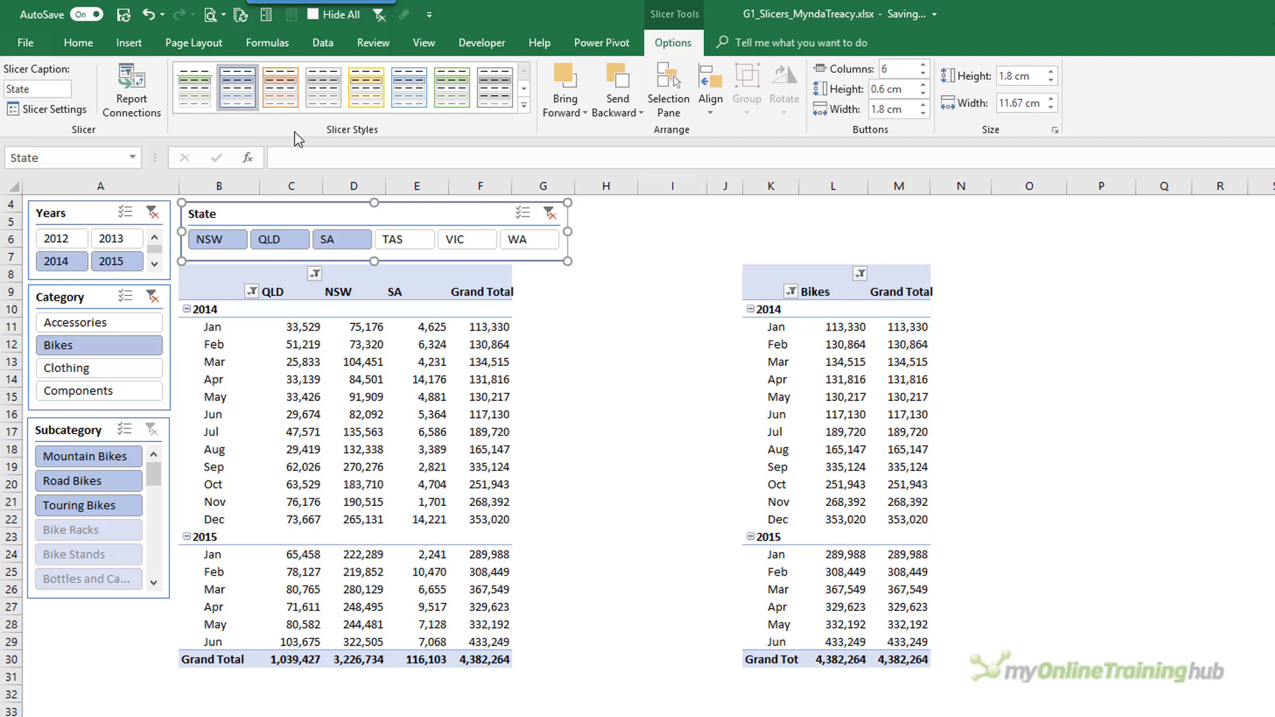
# Duplicate the light green slicer style as 'Compact' and select its Whole Slicer element.
pyautogui.click(525, 105)
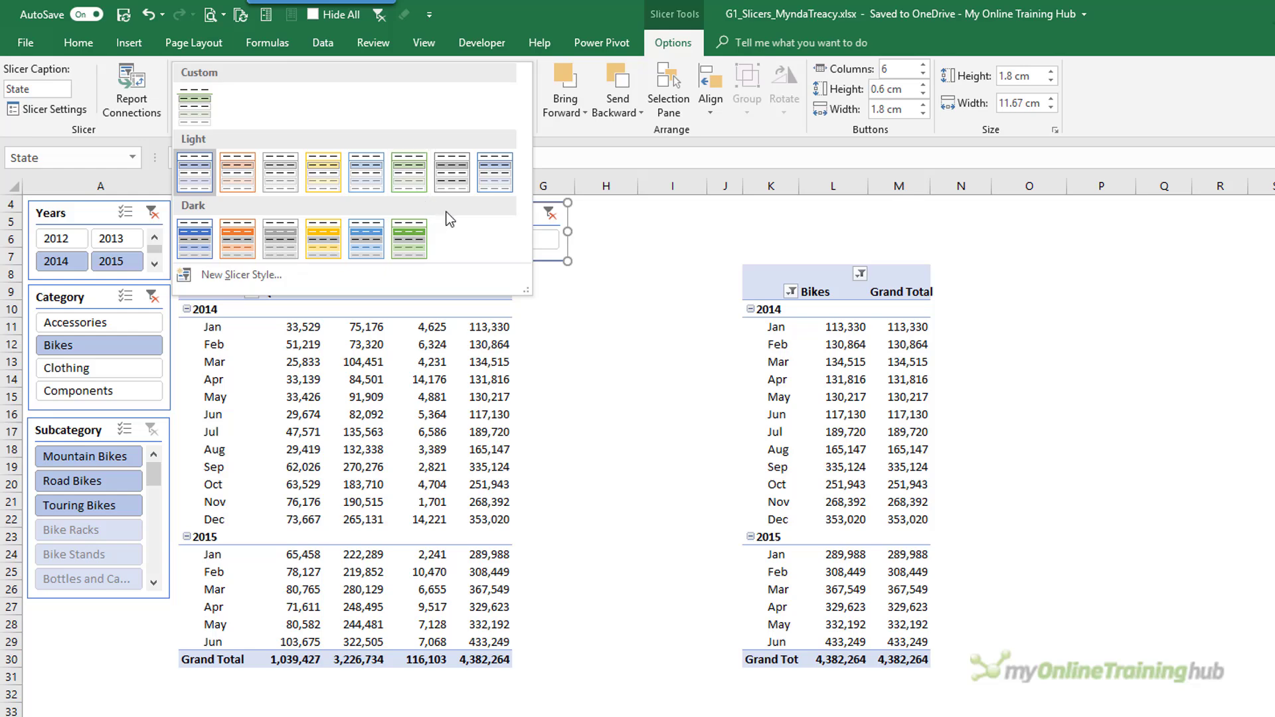
pyautogui.rightClick(419, 180)
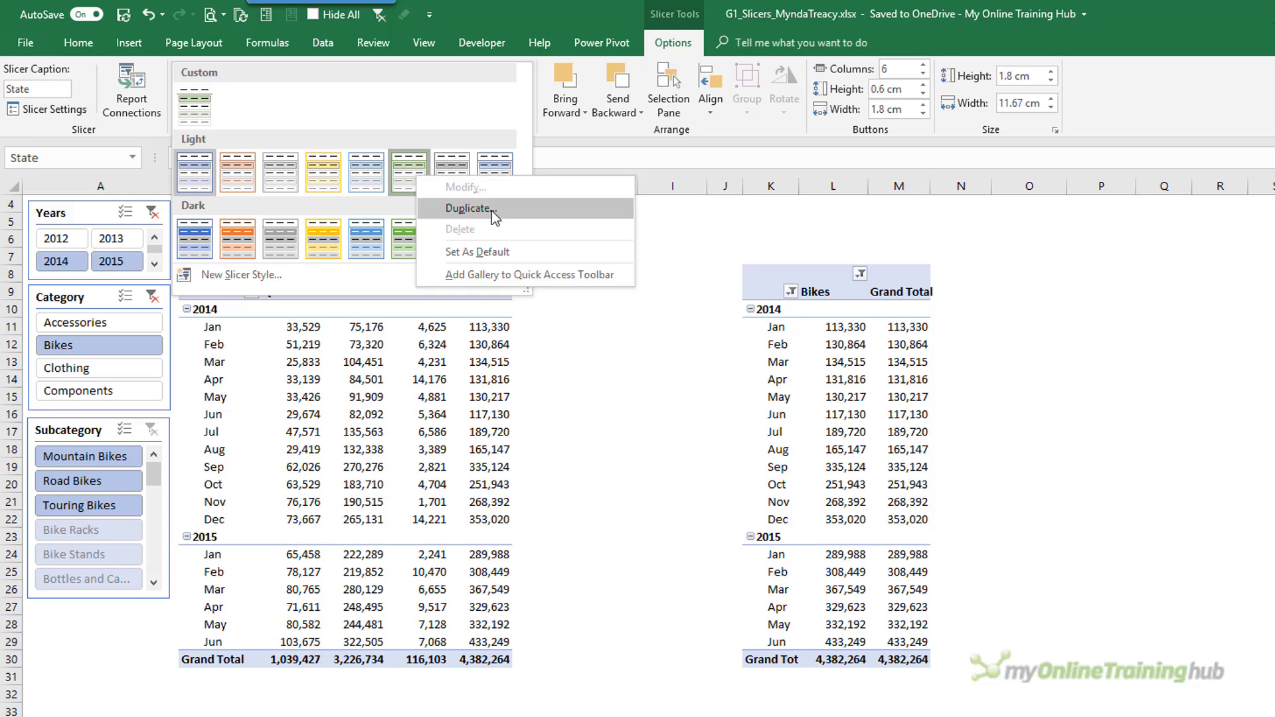
pyautogui.click(513, 210)
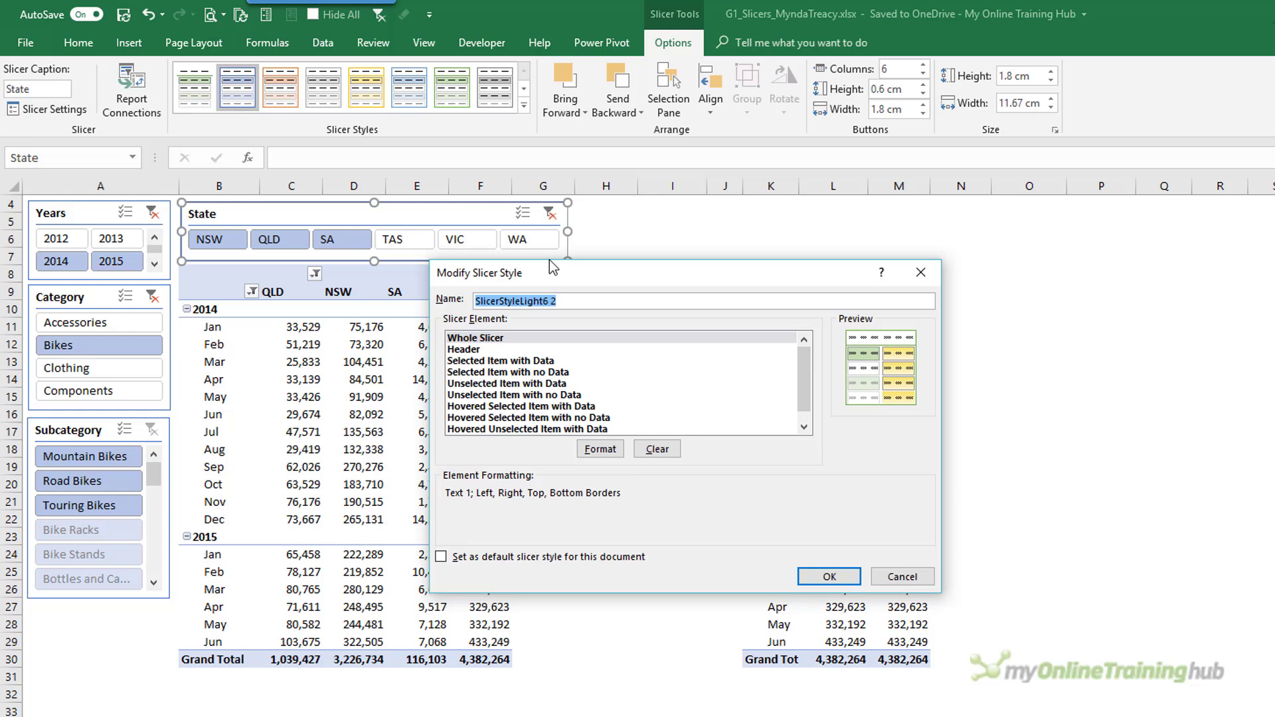
pyautogui.write('Compact')
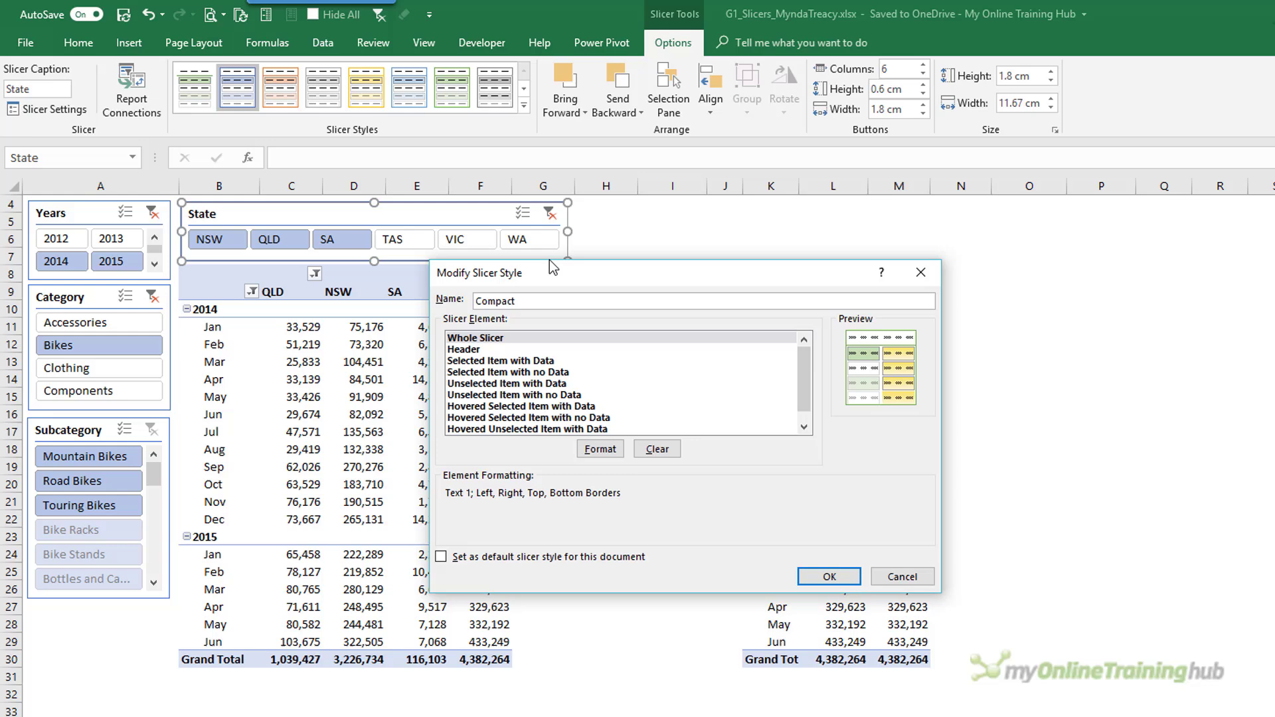
pyautogui.click(532, 342)
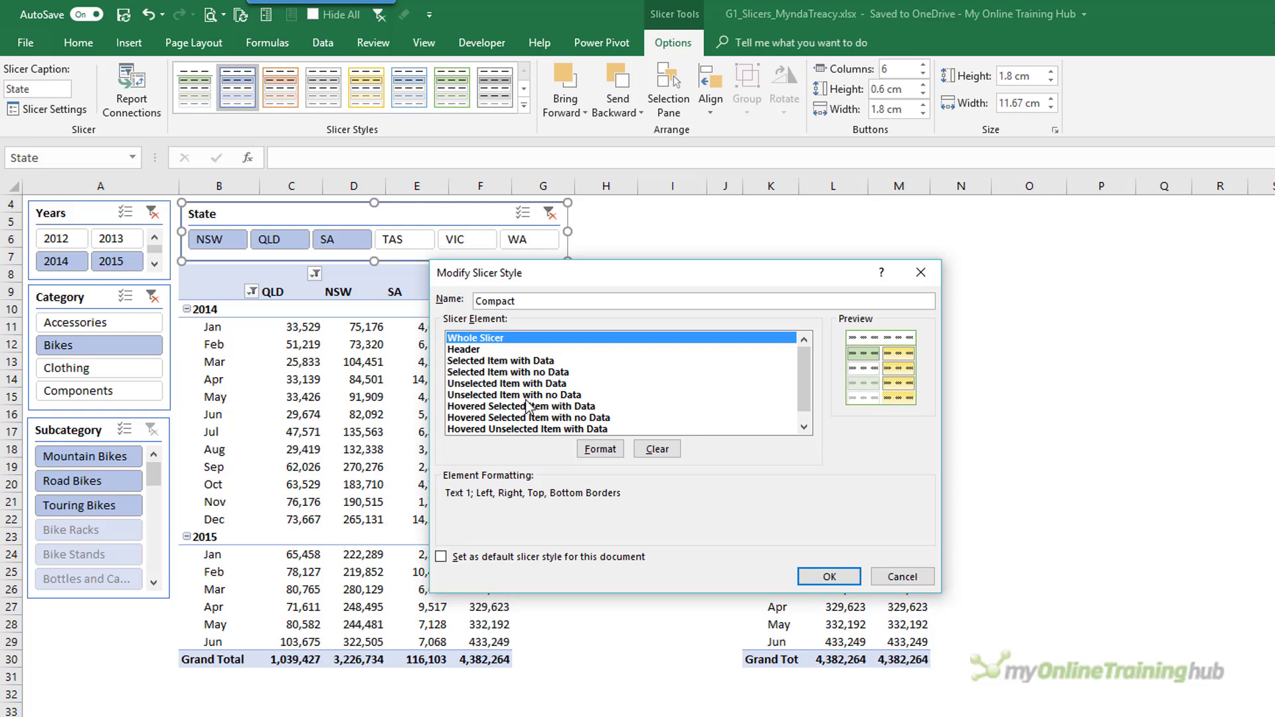
# Format the Compact style's whole slicer with size 9 font and the None border preset.
pyautogui.click(600, 450)
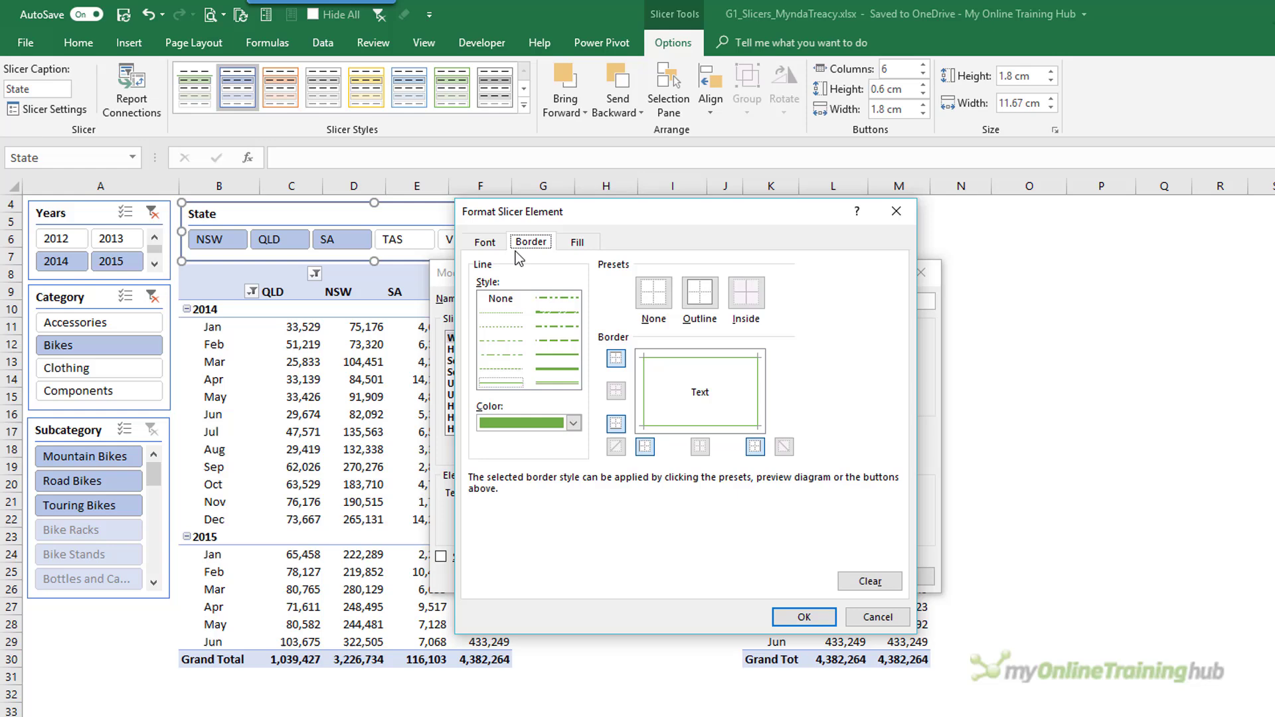
pyautogui.click(492, 243)
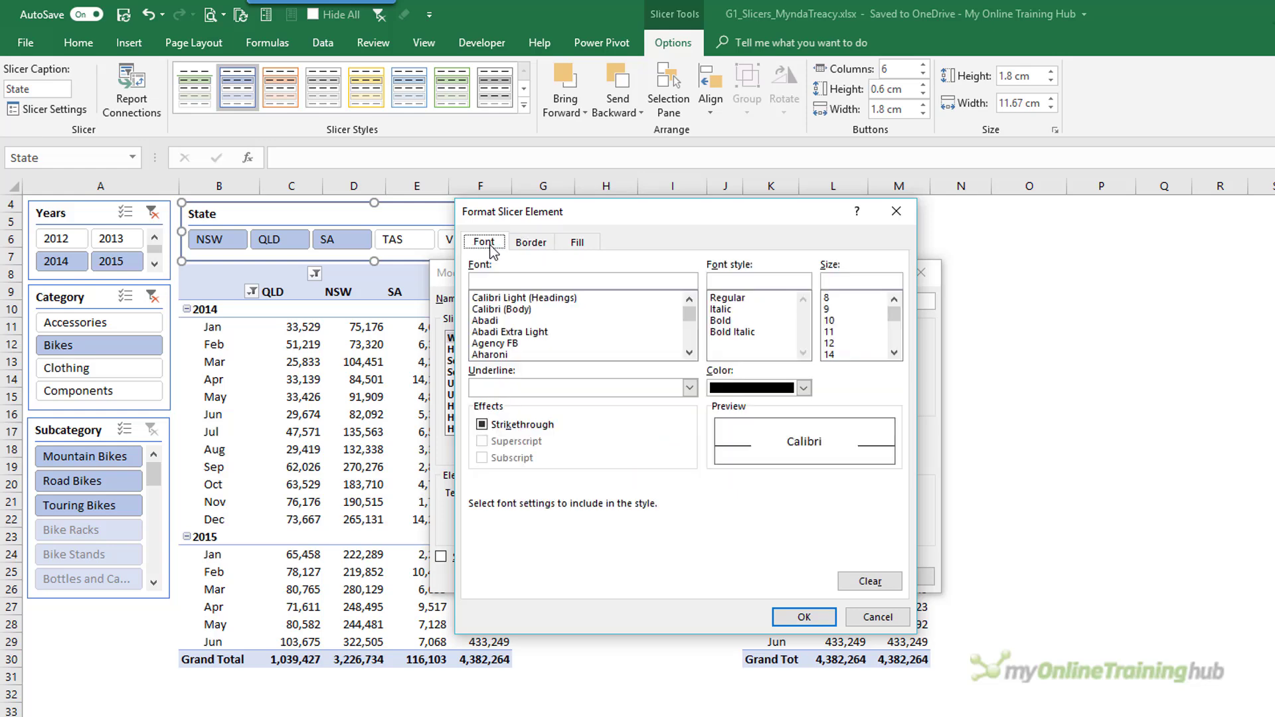
pyautogui.click(843, 309)
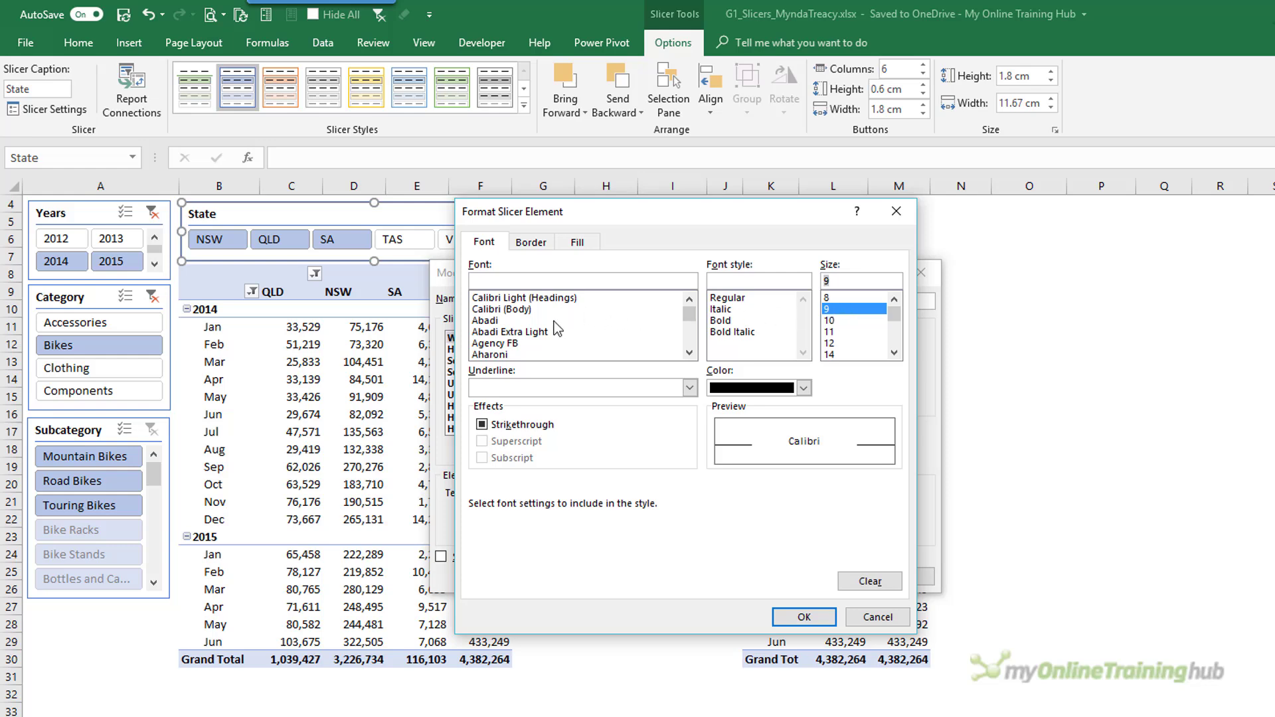
pyautogui.scroll(-20, 564, 320)
pyautogui.scroll(20, 564, 312)
pyautogui.click(544, 244)
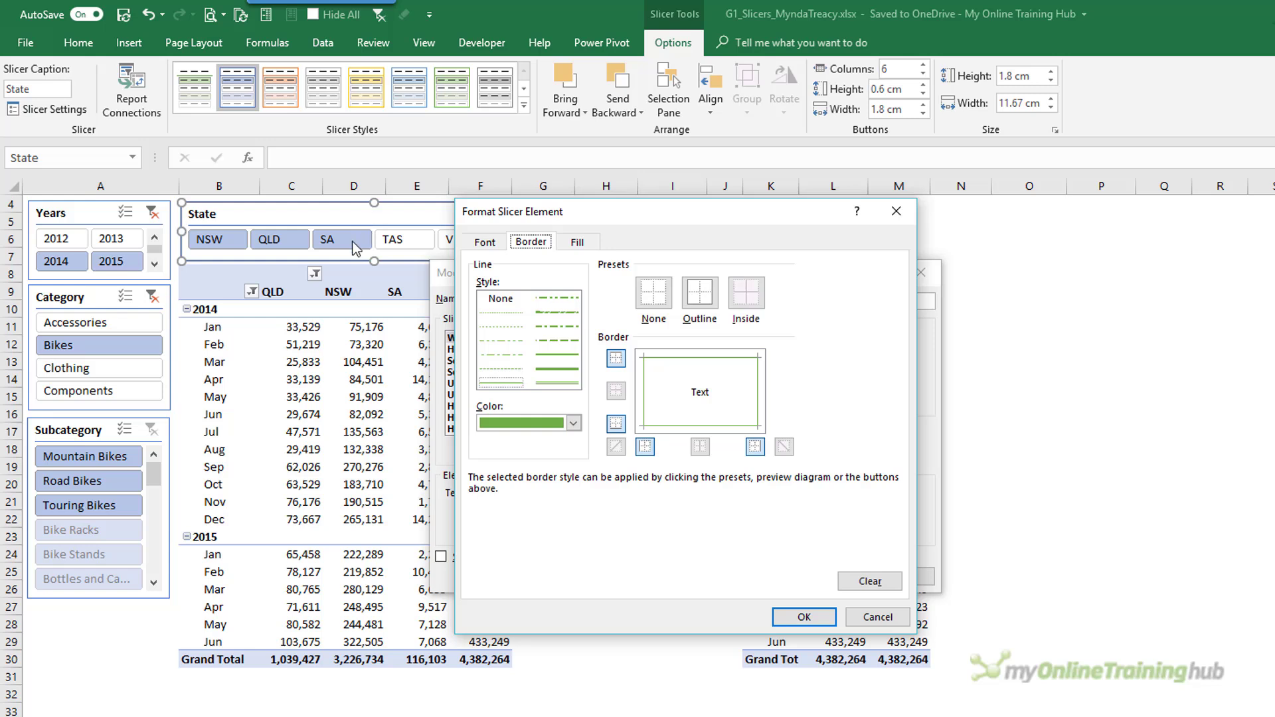
pyautogui.click(661, 299)
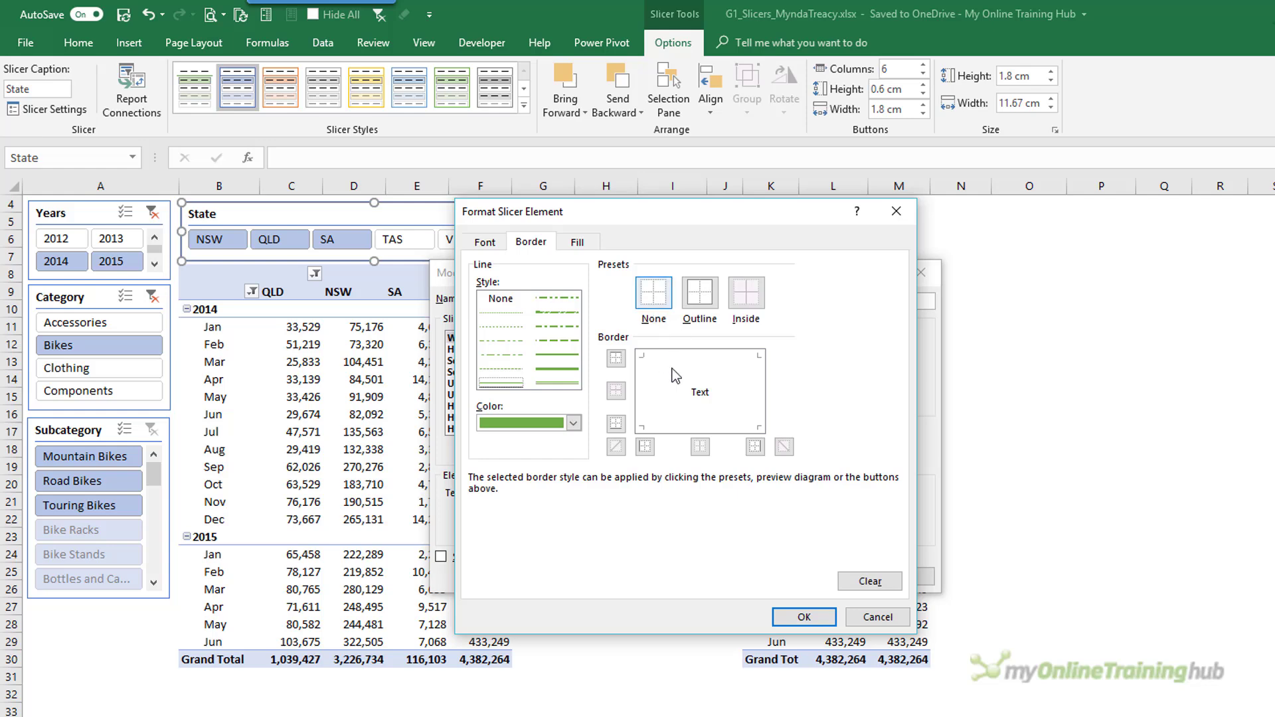
# Confirm the size 9 borderless formatting and set Compact as the document's default slicer style.
pyautogui.click(799, 619)
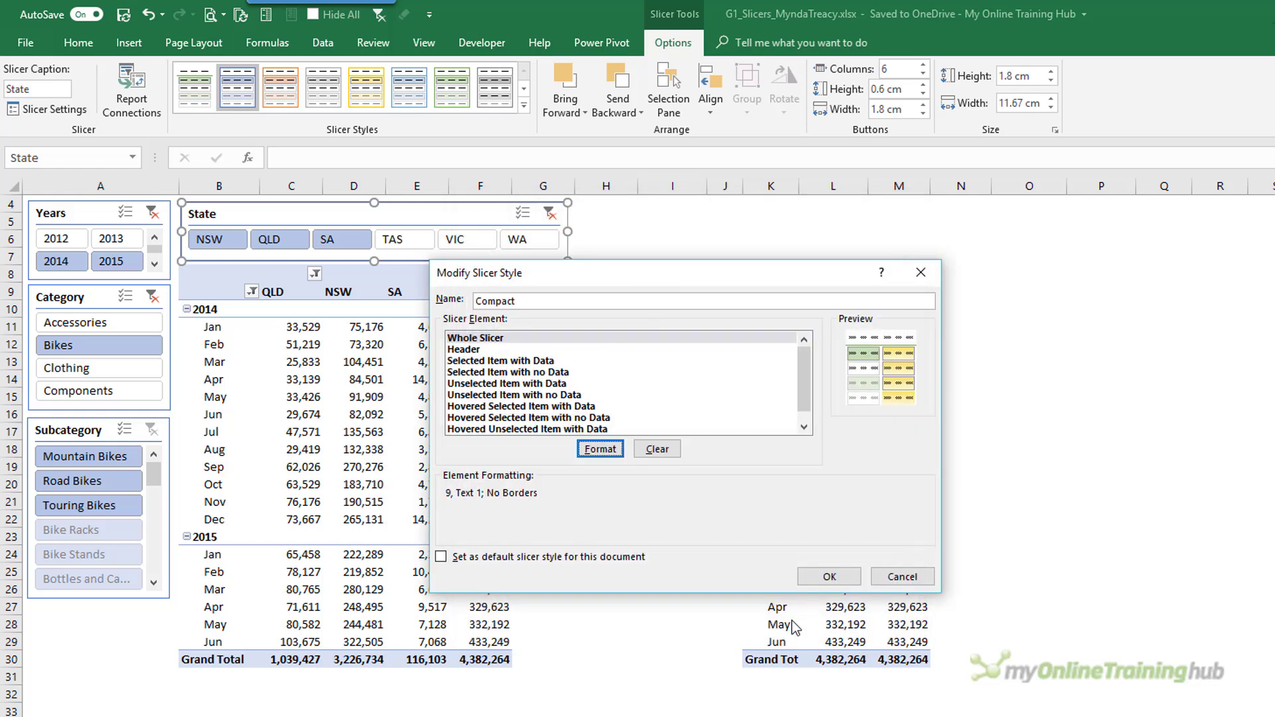
pyautogui.click(495, 360)
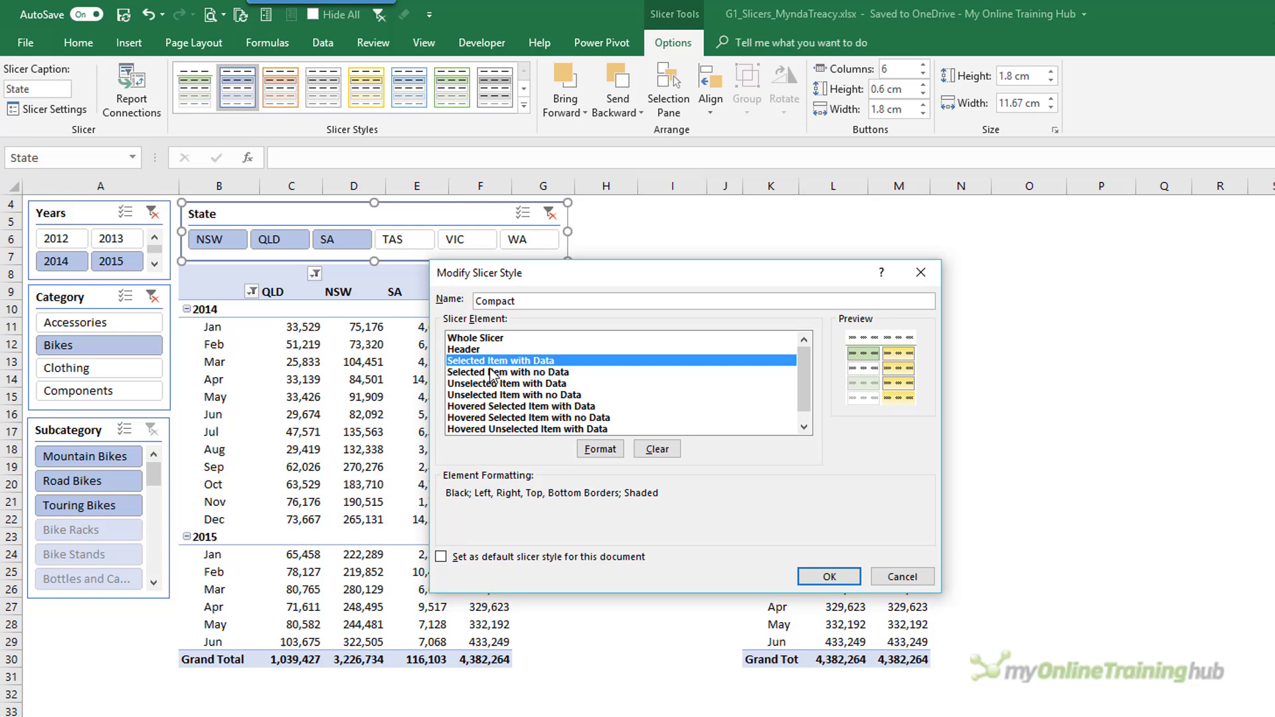
pyautogui.click(491, 372)
pyautogui.click(491, 384)
pyautogui.click(491, 395)
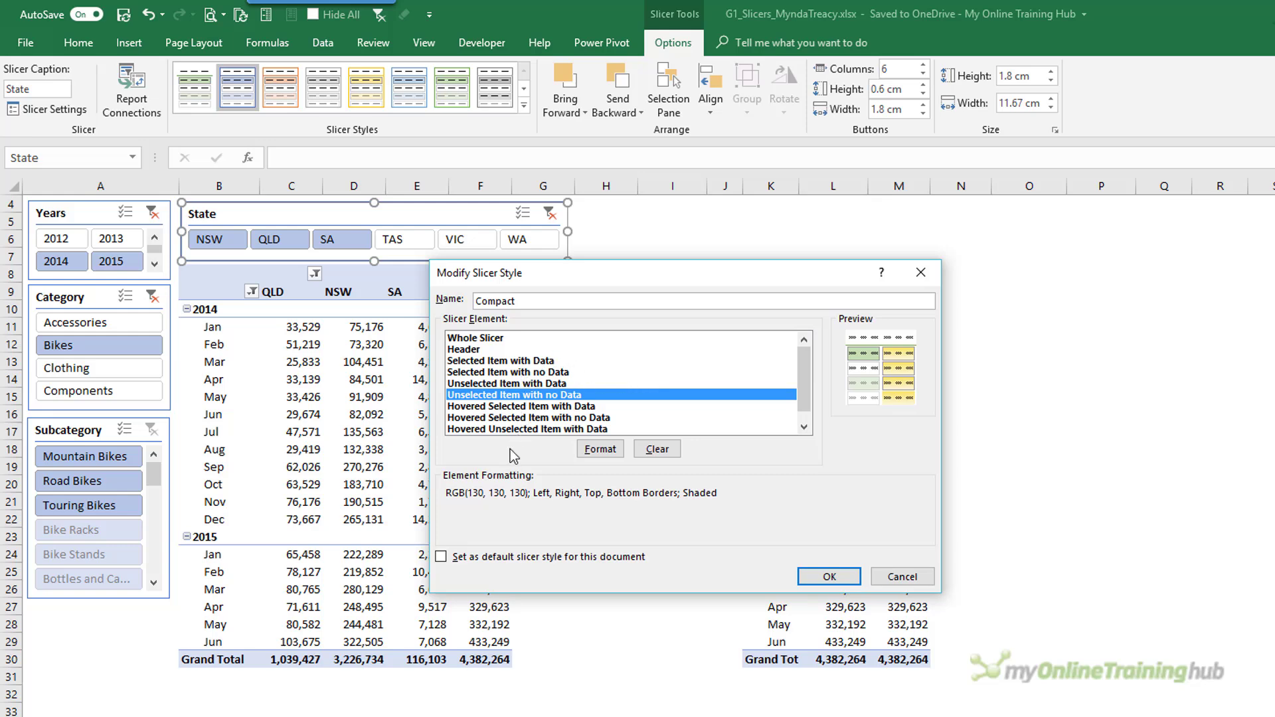
pyautogui.click(441, 558)
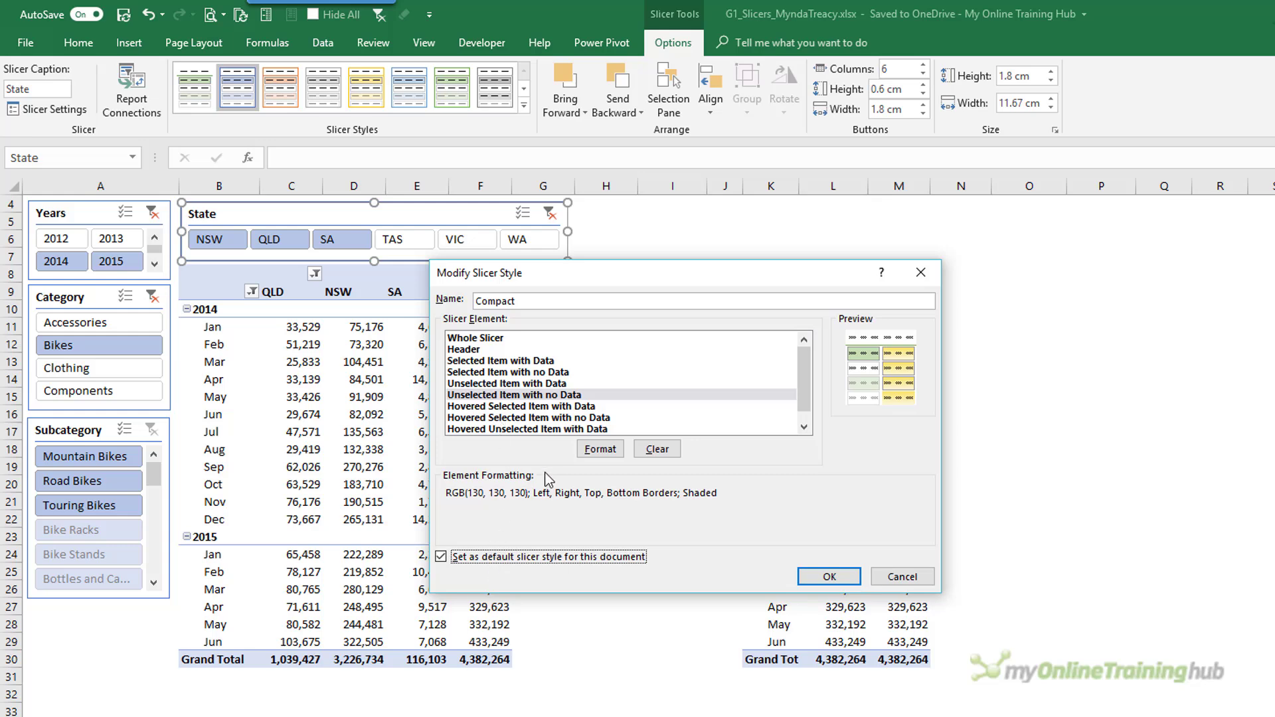
pyautogui.doubleClick(508, 302)
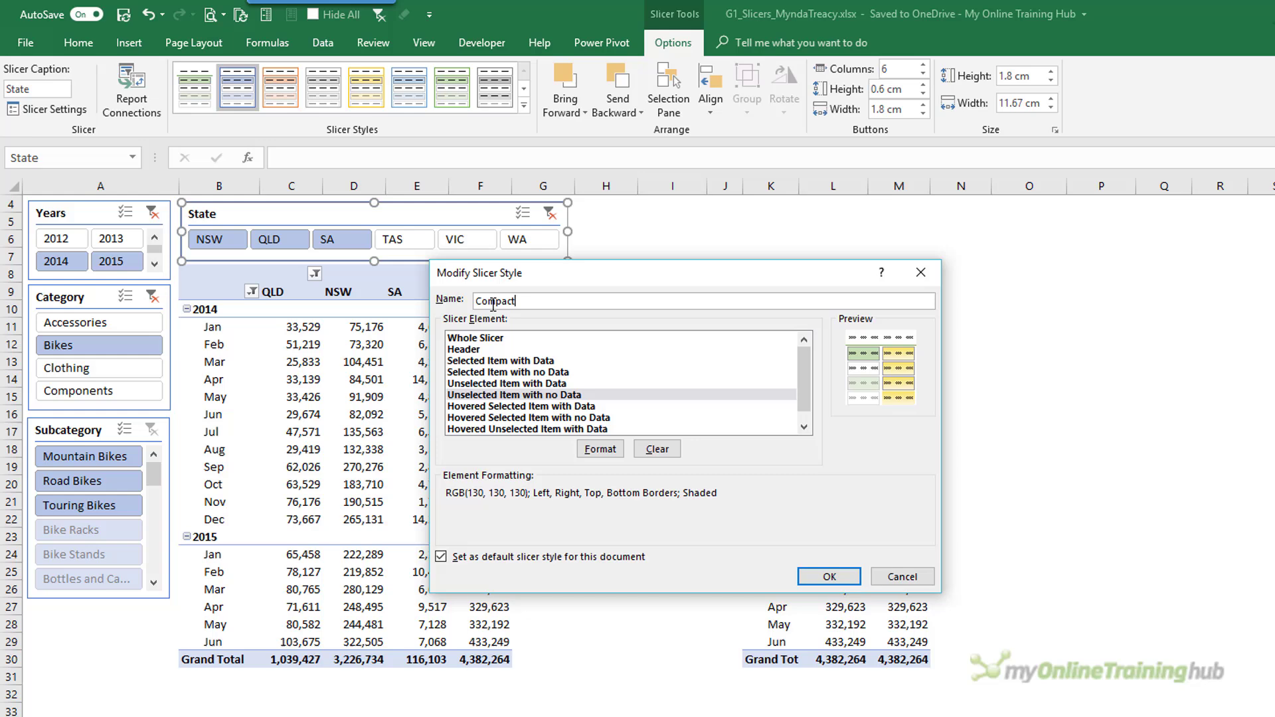
# Save the Compact style and apply it to the State slicer.
pyautogui.click(827, 577)
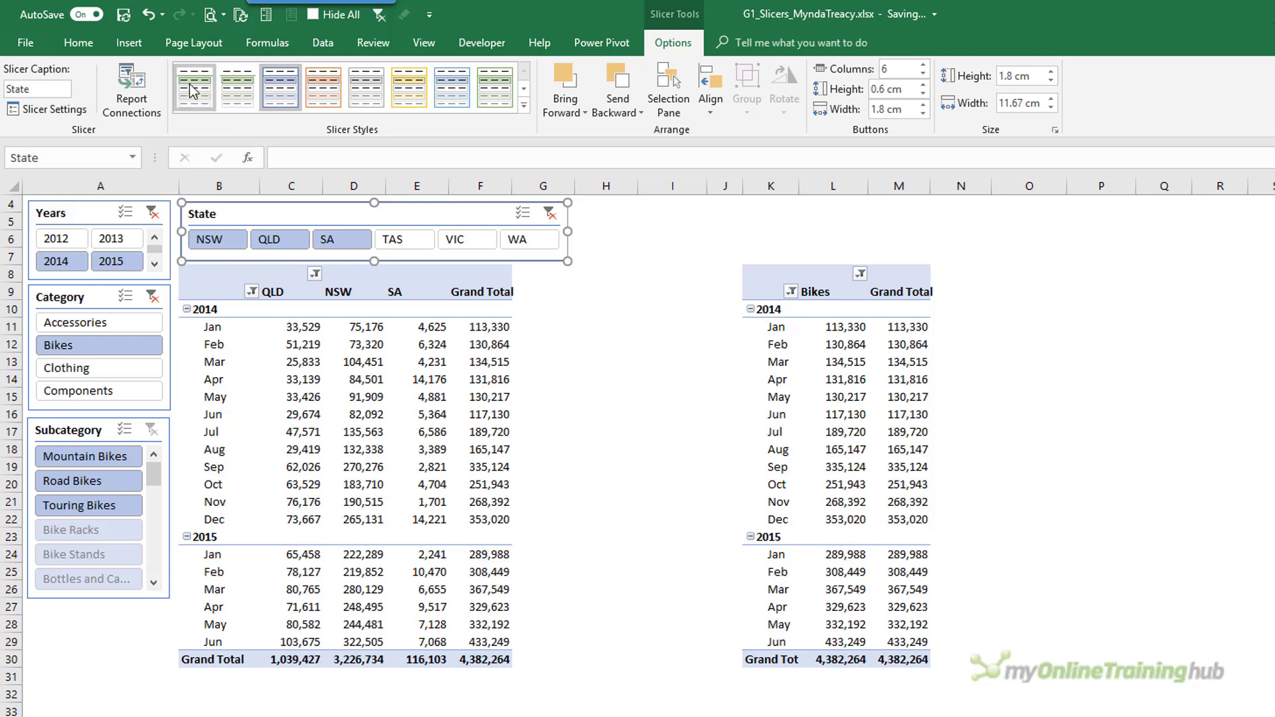
pyautogui.click(192, 89)
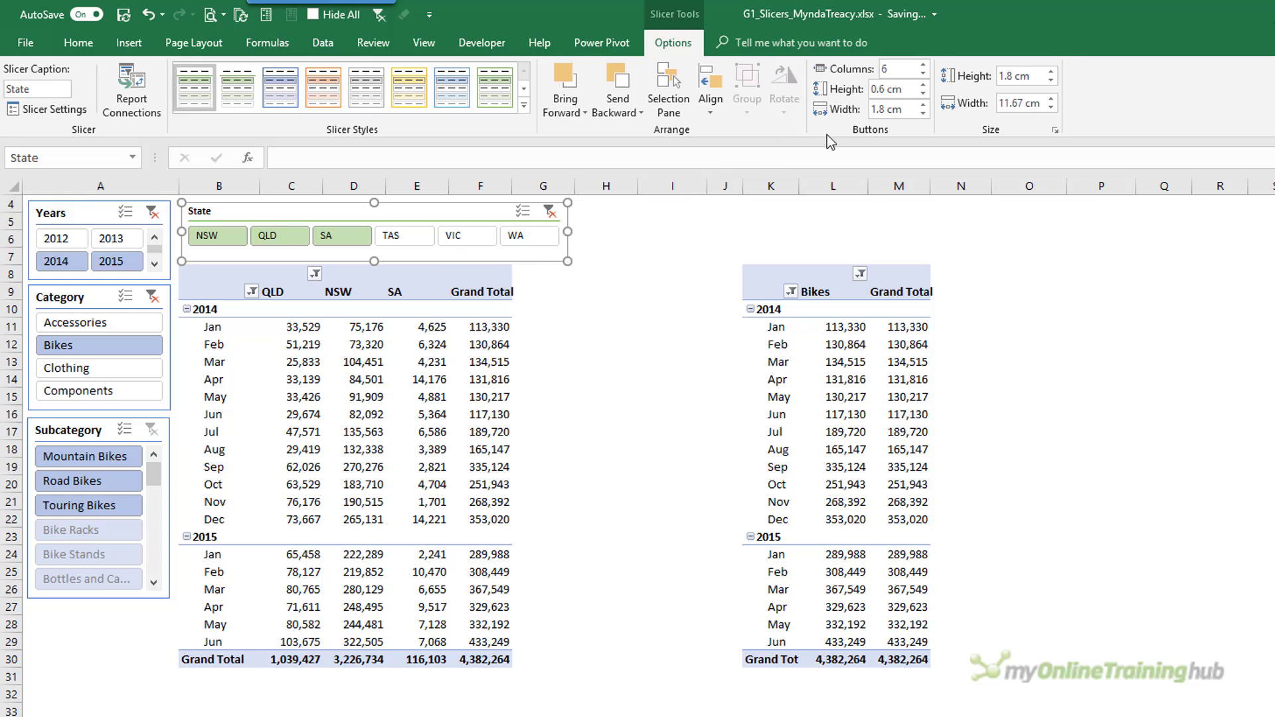
# Shrink the State buttons to 0.4 cm high and about 1.2 cm wide, then trim the slicer.
pyautogui.click(923, 93)
pyautogui.click(924, 93)
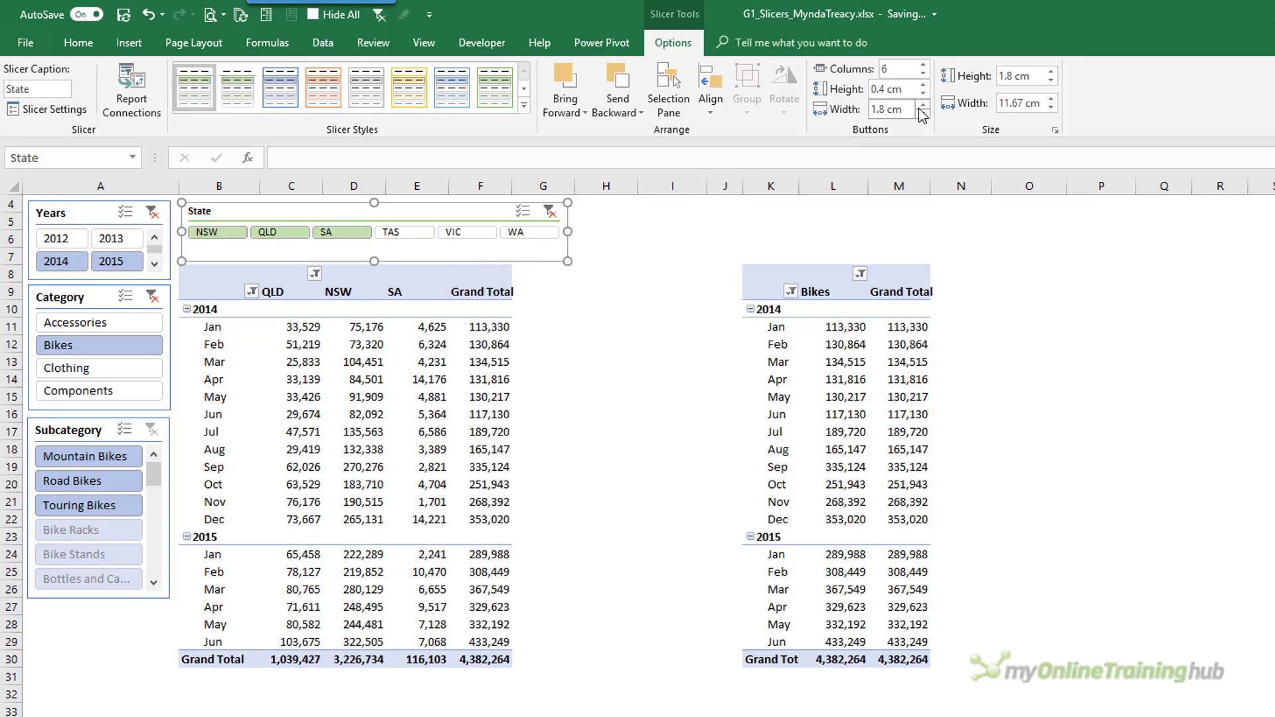
pyautogui.click(923, 113)
pyautogui.click(923, 114)
pyautogui.click(924, 113)
pyautogui.click(923, 114)
pyautogui.click(923, 114)
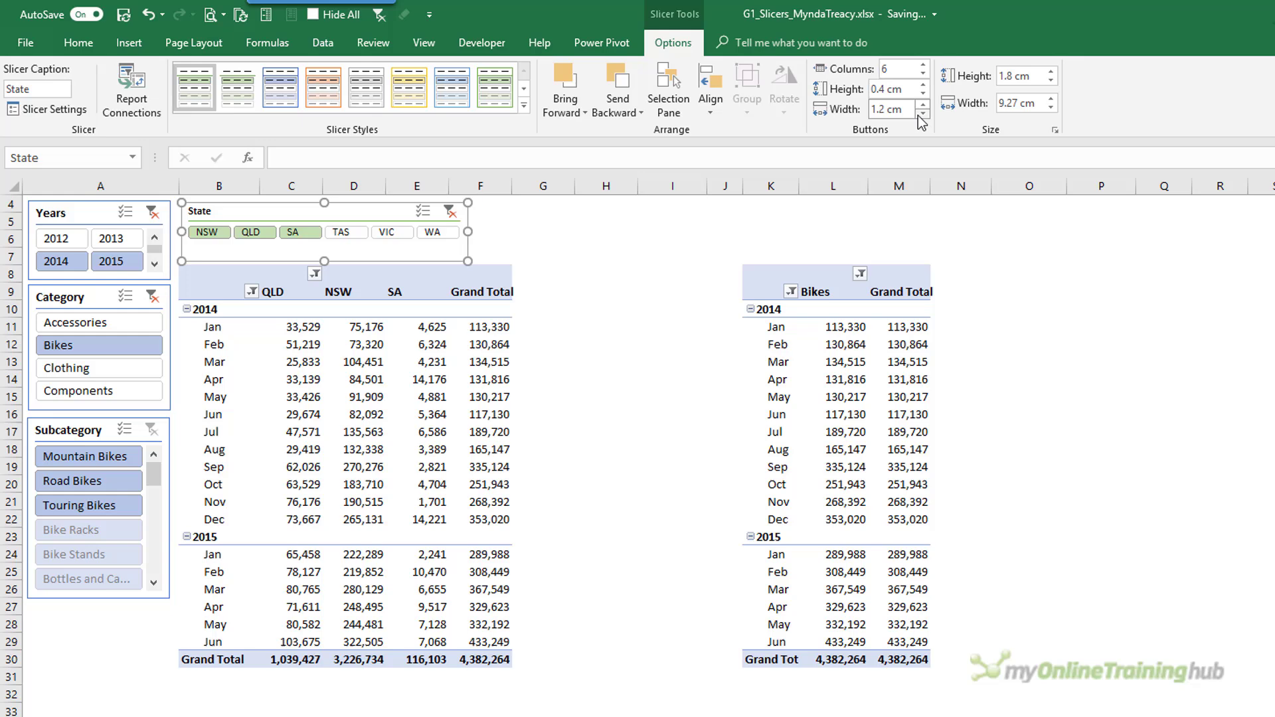
pyautogui.click(923, 114)
pyautogui.click(923, 113)
pyautogui.click(925, 105)
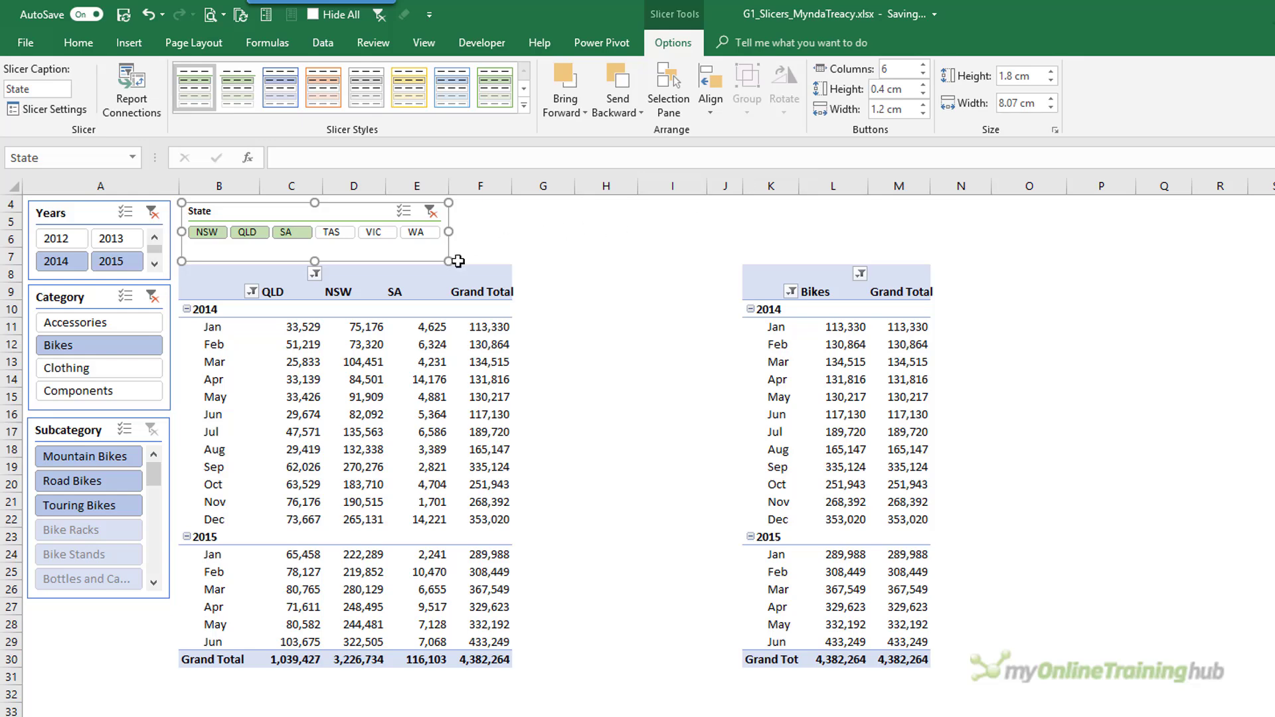
pyautogui.moveTo(449, 254); pyautogui.dragTo(450, 243)
# Select all slicers with Ctrl+A and apply the green Compact style to them.
pyautogui.click(519, 242)
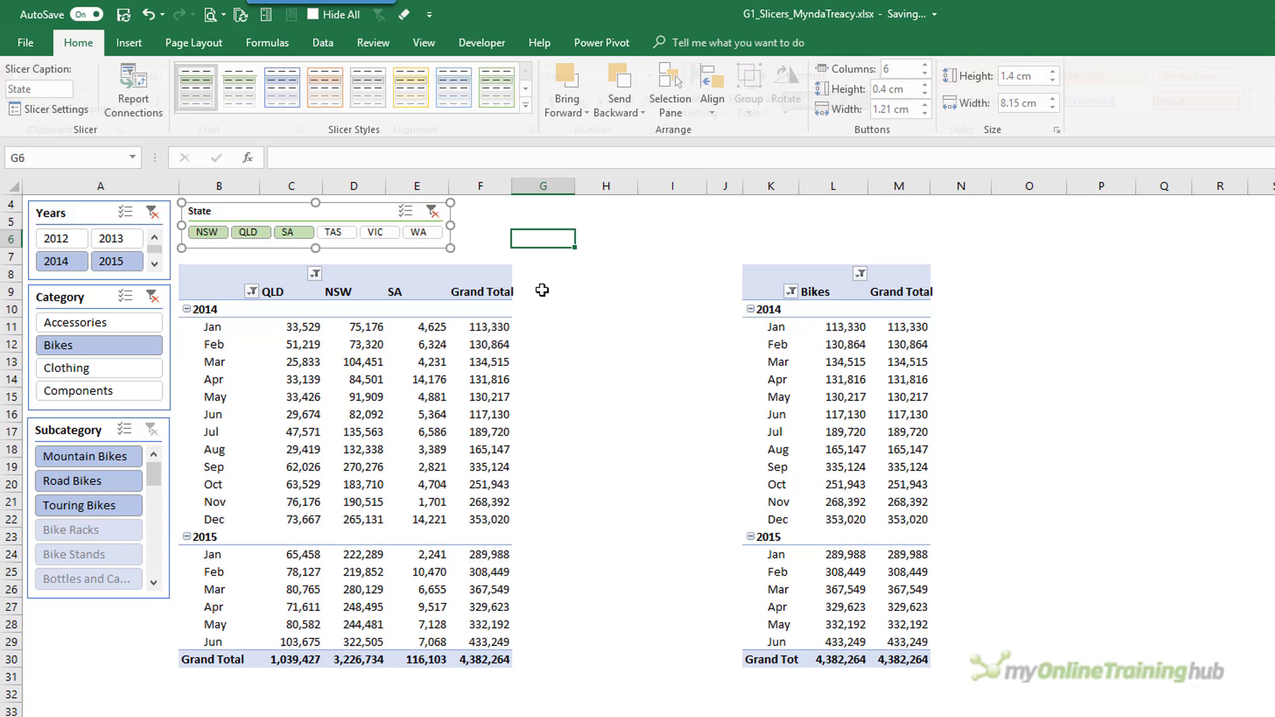
pyautogui.click(98, 203)
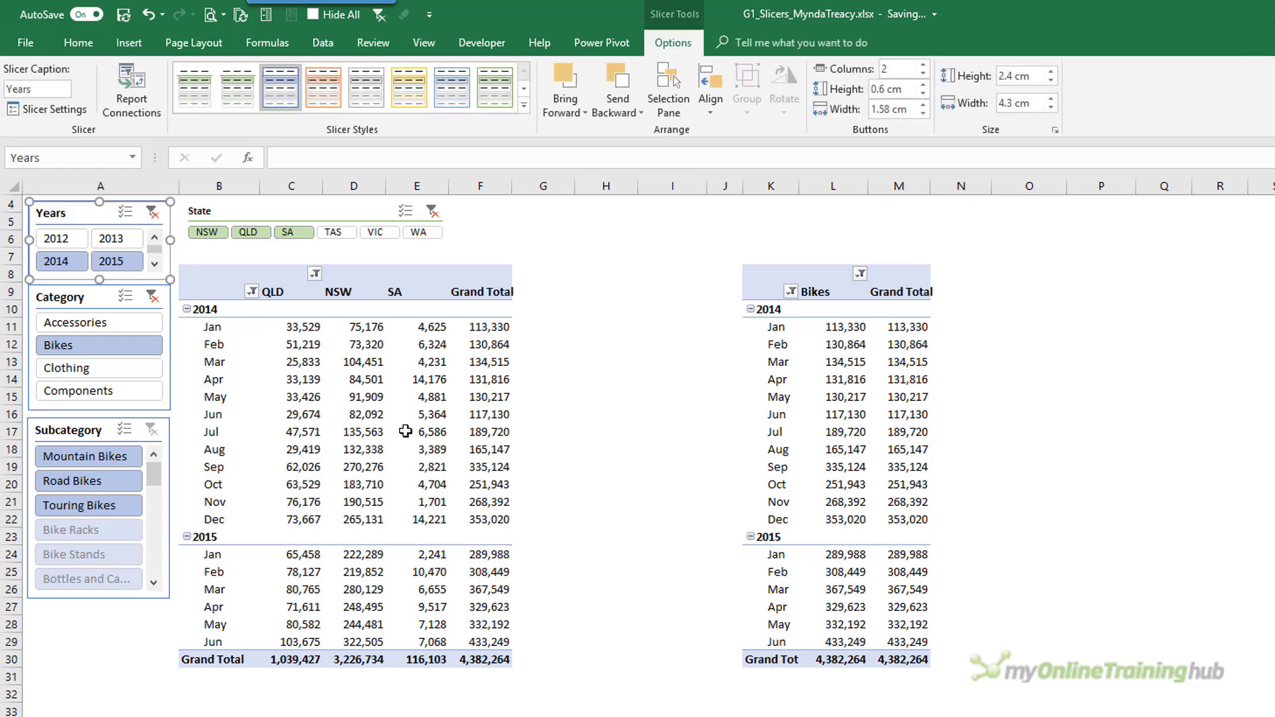
pyautogui.hotkey('ctrl', 'a')
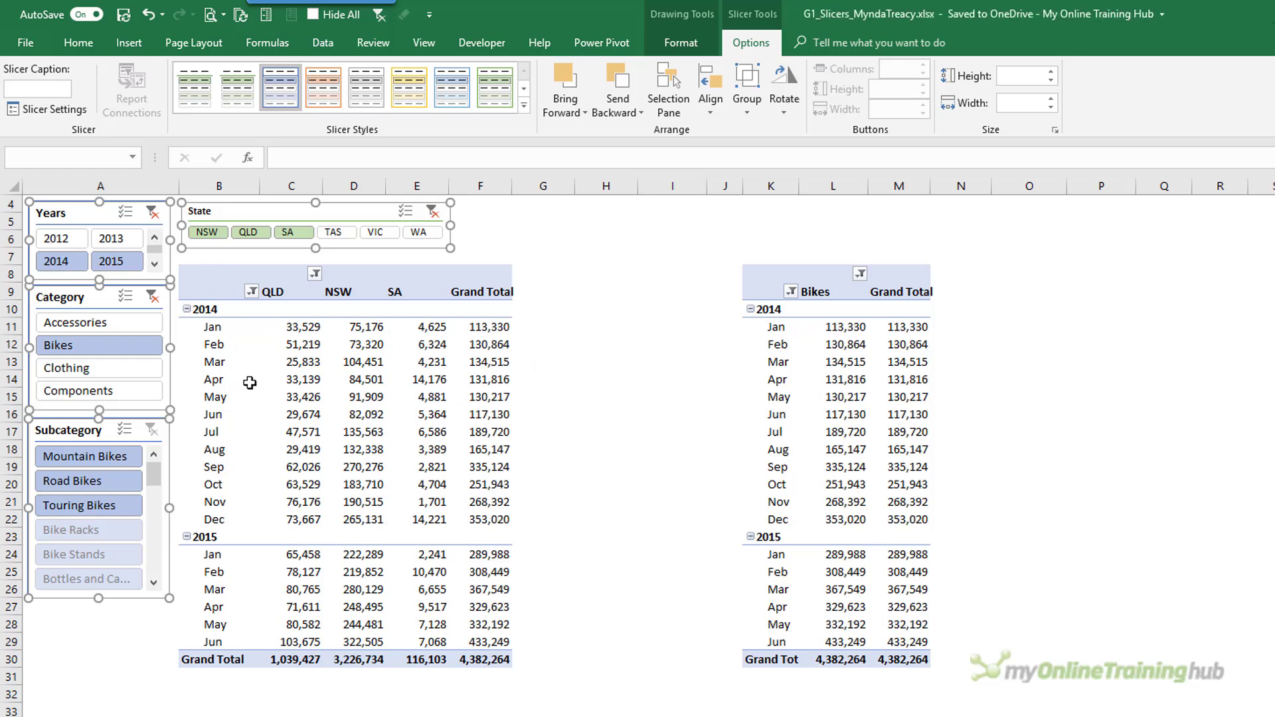
pyautogui.click(196, 99)
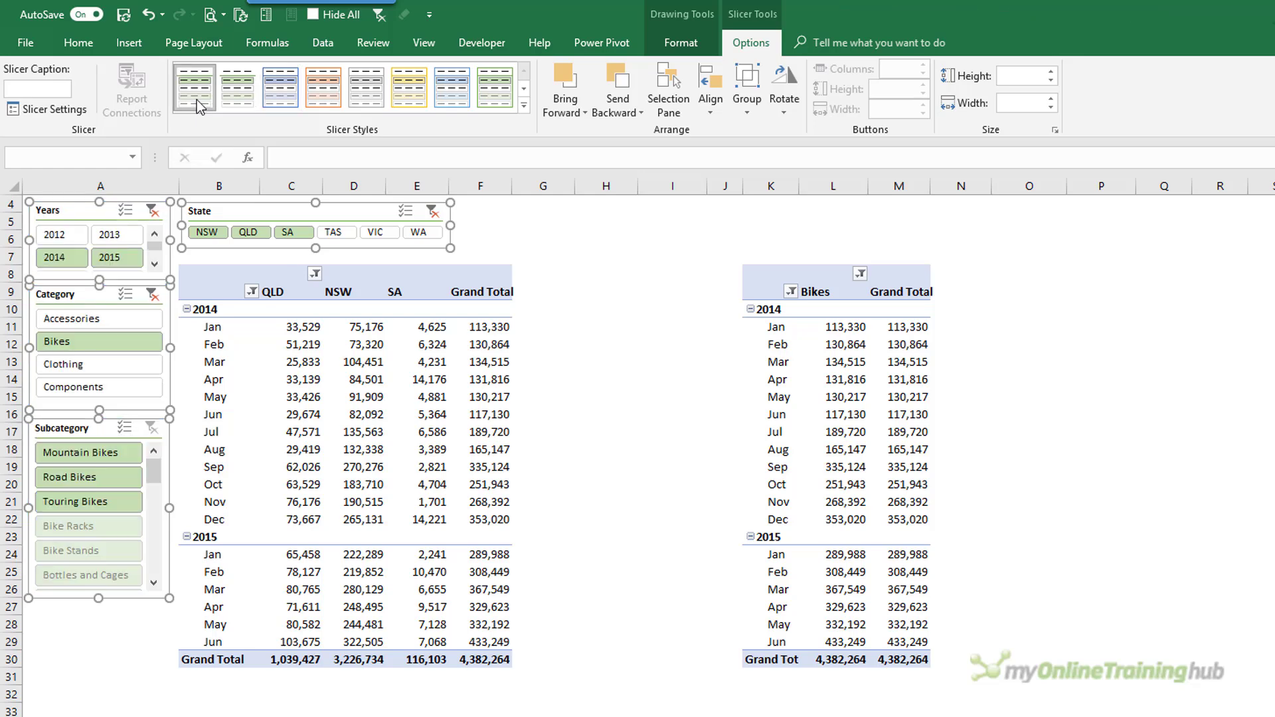
# Move the Subcategory slicer up slightly.
pyautogui.click(249, 396)
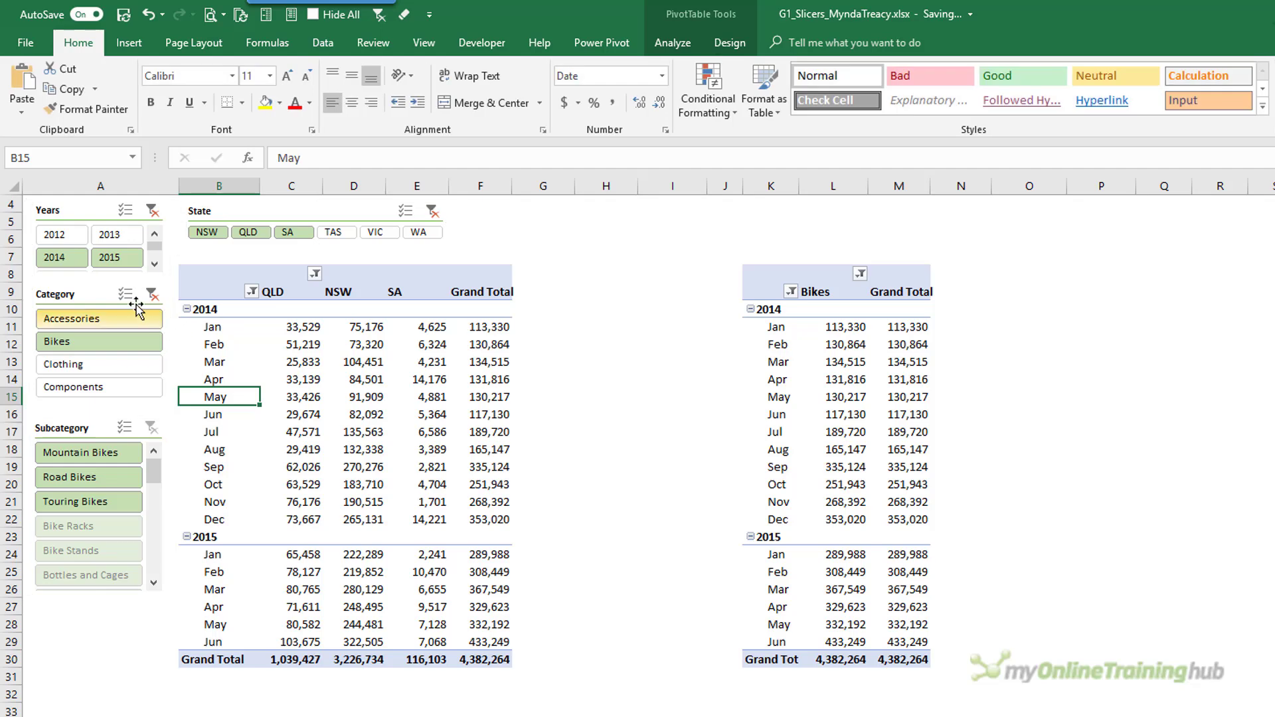
pyautogui.moveTo(99, 422); pyautogui.dragTo(98, 405)
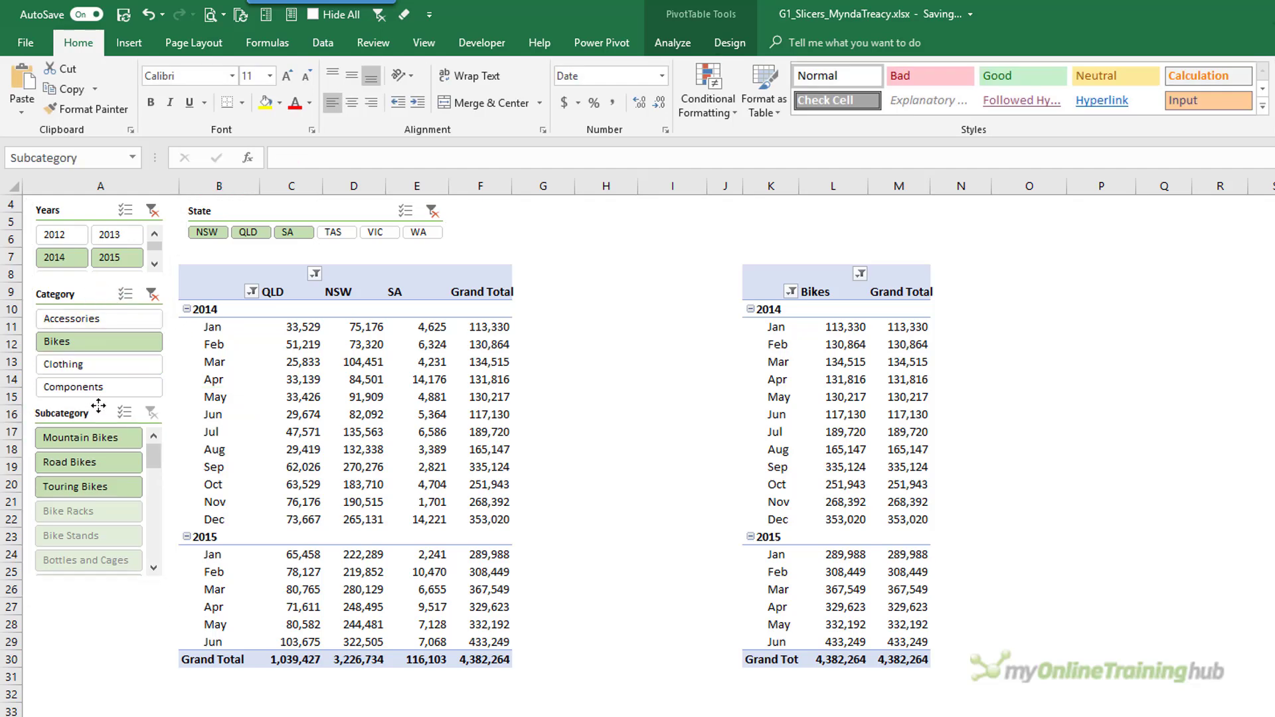
pyautogui.click(103, 623)
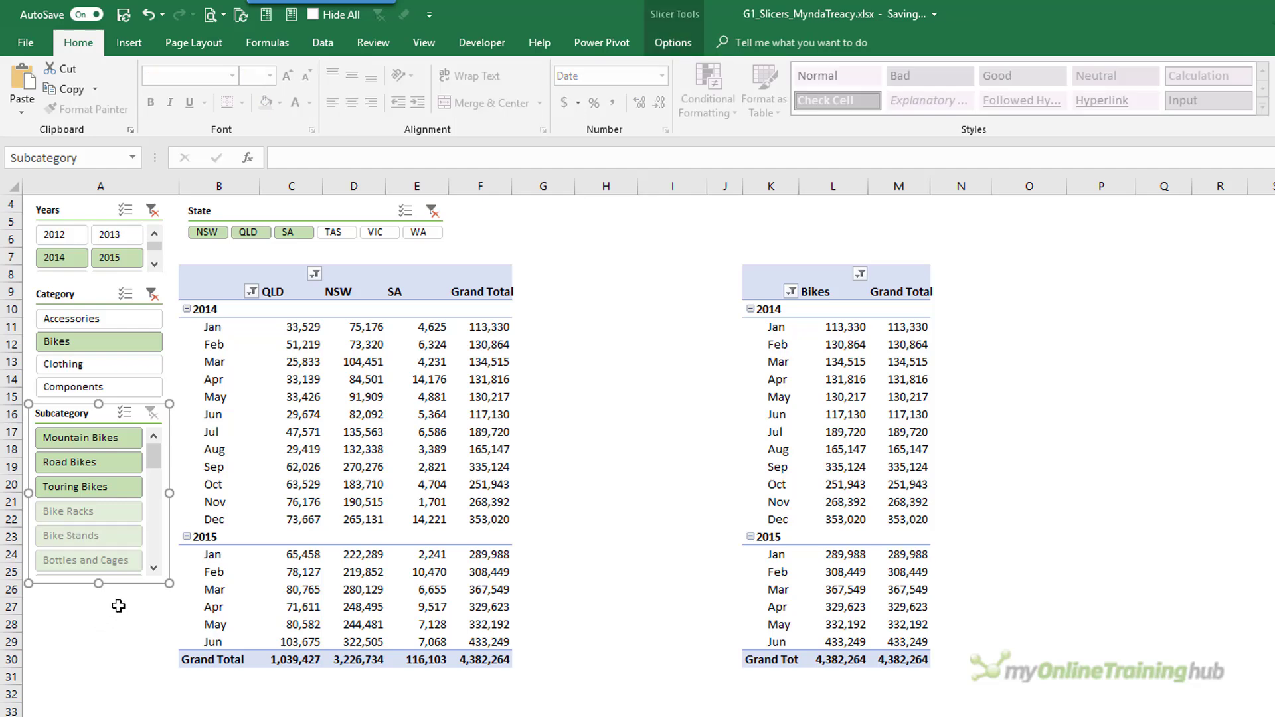
pyautogui.click(98, 286)
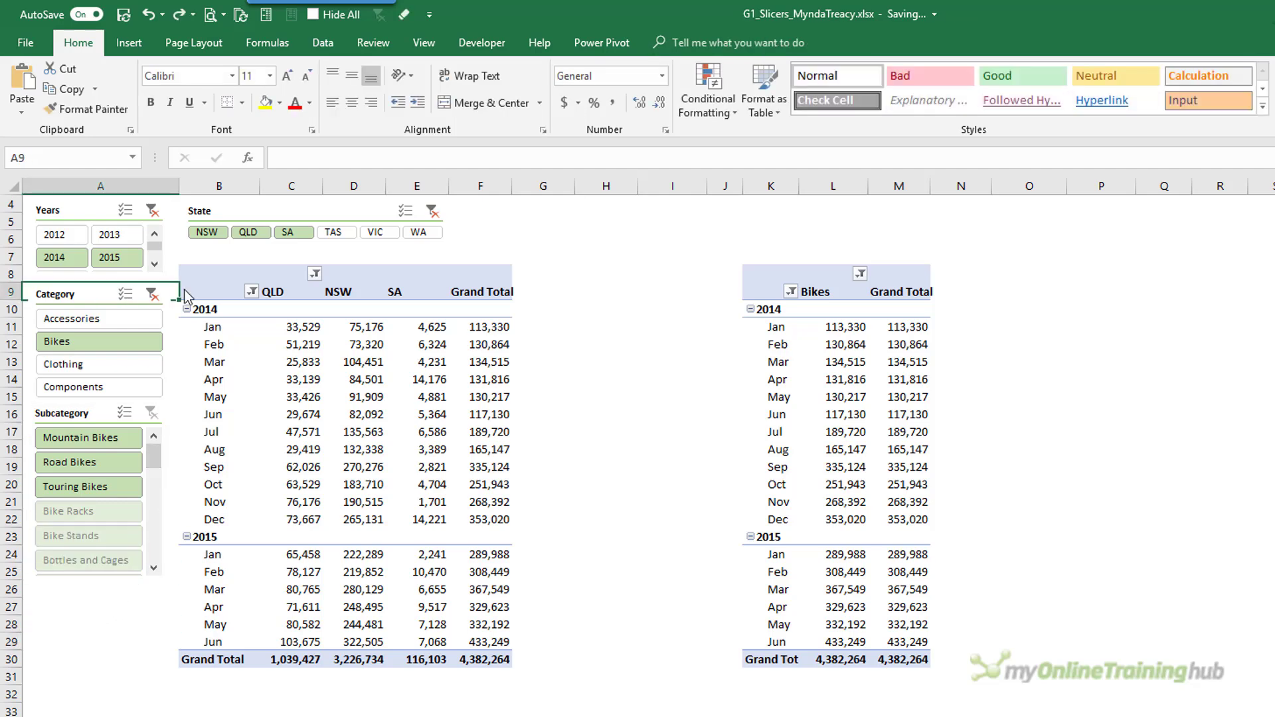
# Set the Category slicer to 2 columns and widen it slightly.
pyautogui.click(165, 321)
pyautogui.click(673, 43)
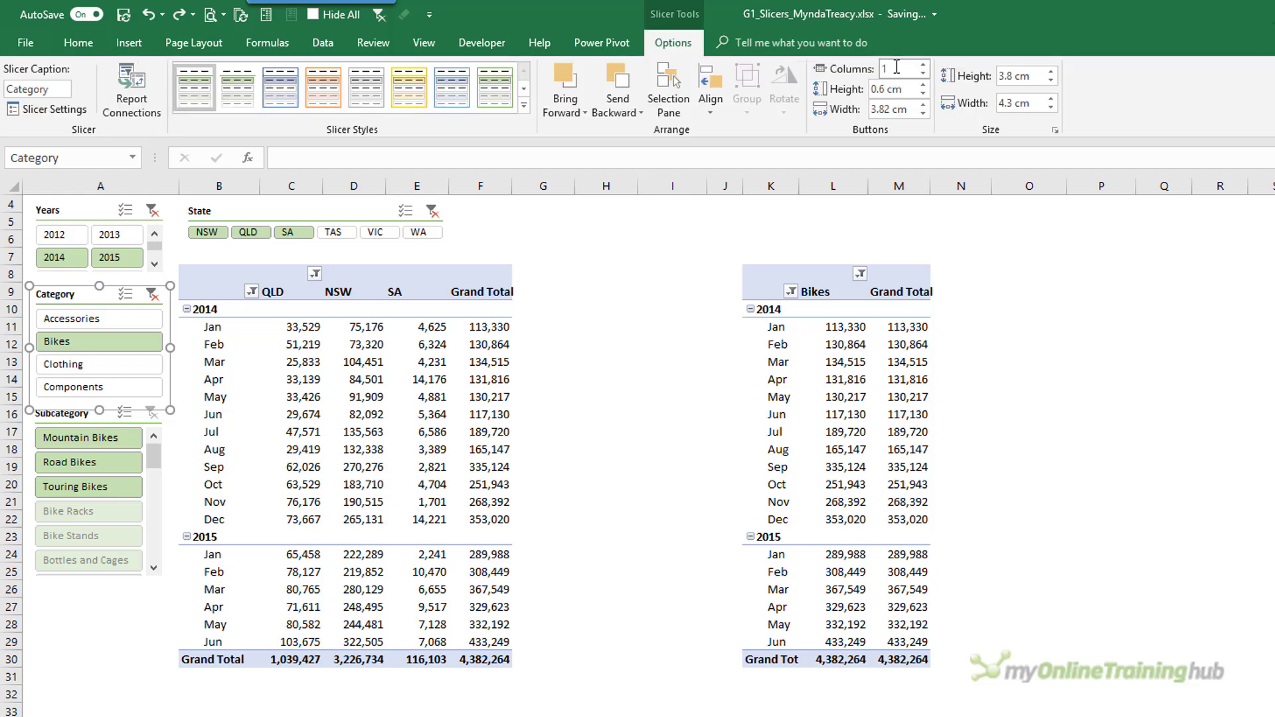
pyautogui.click(923, 65)
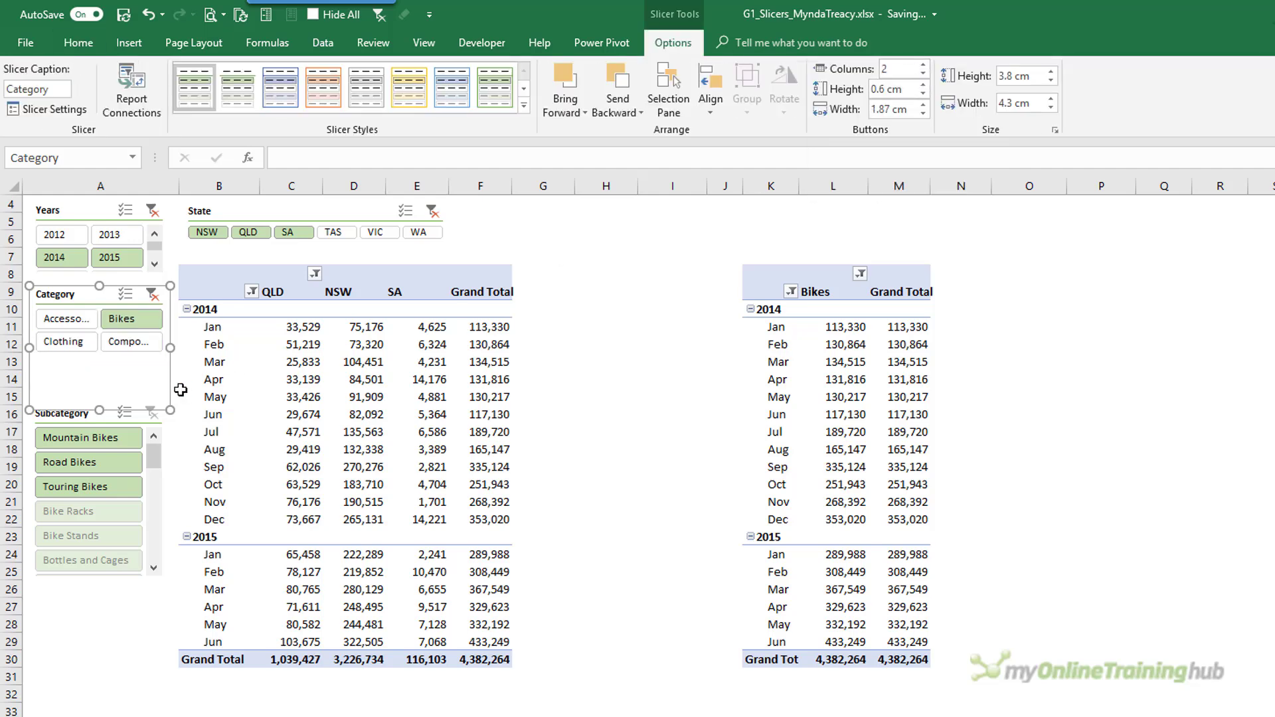
pyautogui.moveTo(171, 347); pyautogui.dragTo(179, 348)
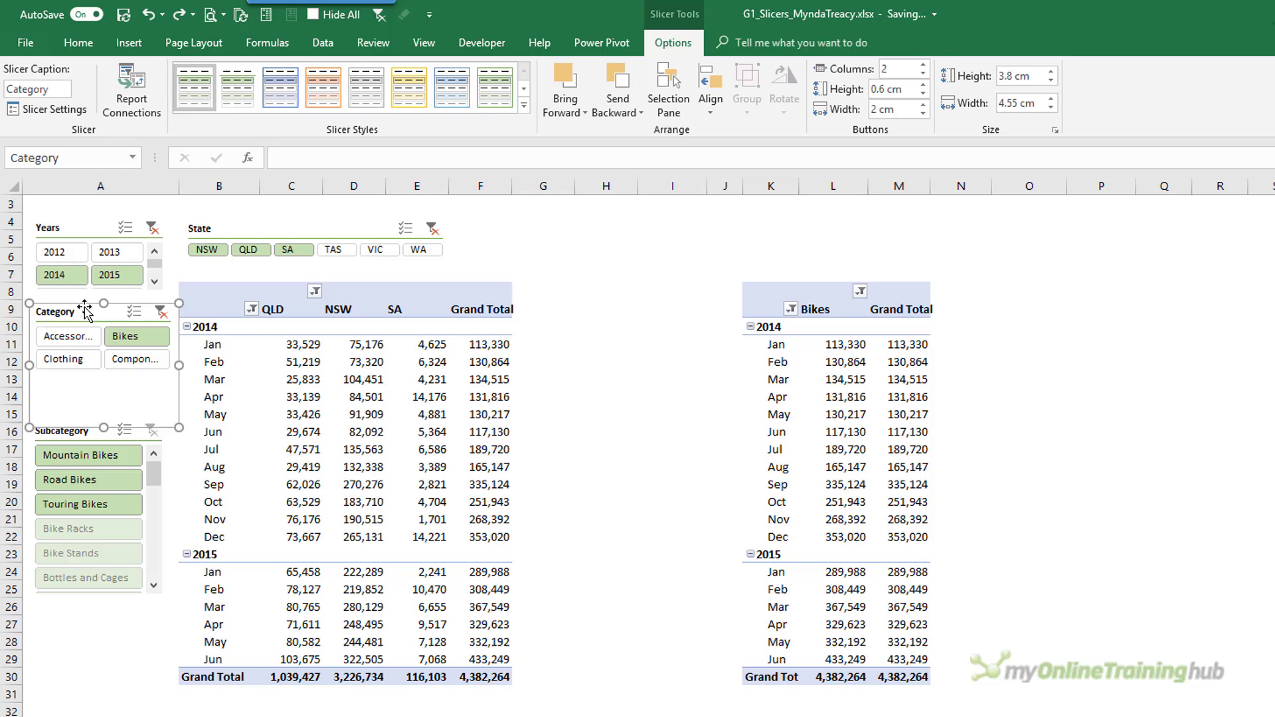
# Move the Category slicer beside the State slicer and resize it to about 2.3 × 5.87 cm.
pyautogui.moveTo(85, 309); pyautogui.dragTo(520, 217)
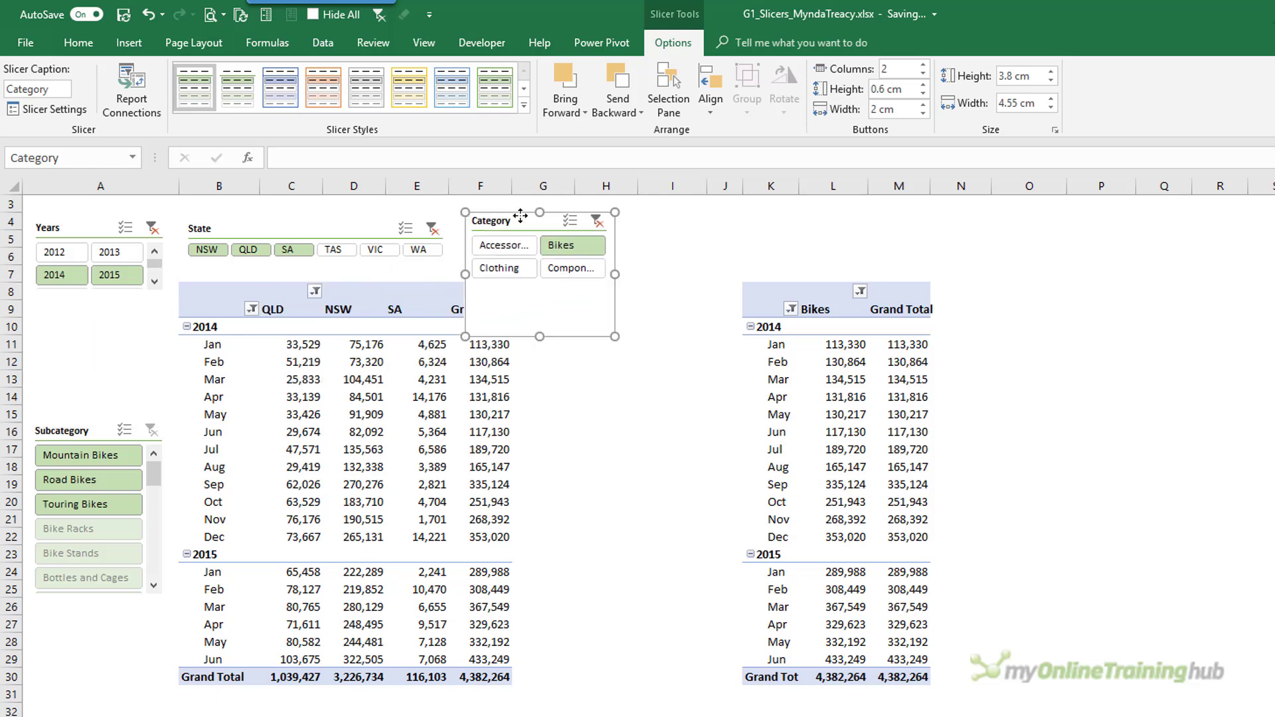
pyautogui.moveTo(615, 337); pyautogui.dragTo(658, 278)
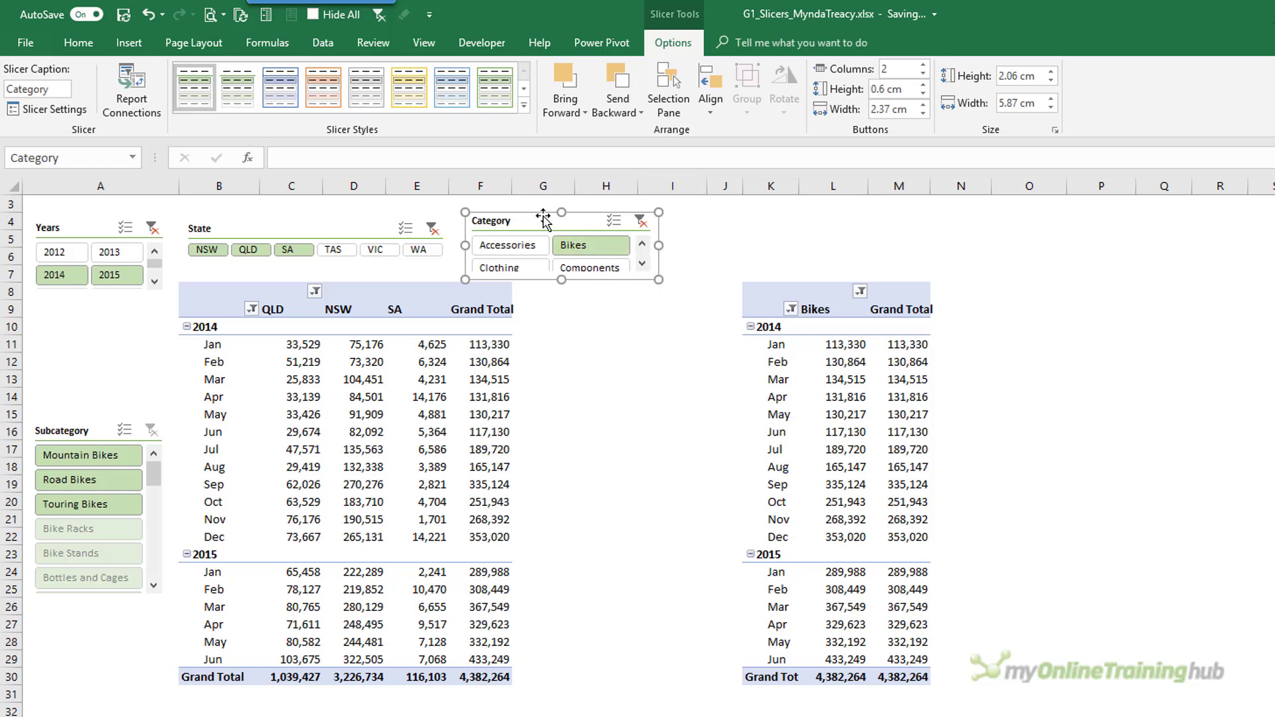
pyautogui.moveTo(543, 220); pyautogui.dragTo(529, 213)
pyautogui.moveTo(548, 274); pyautogui.dragTo(551, 281)
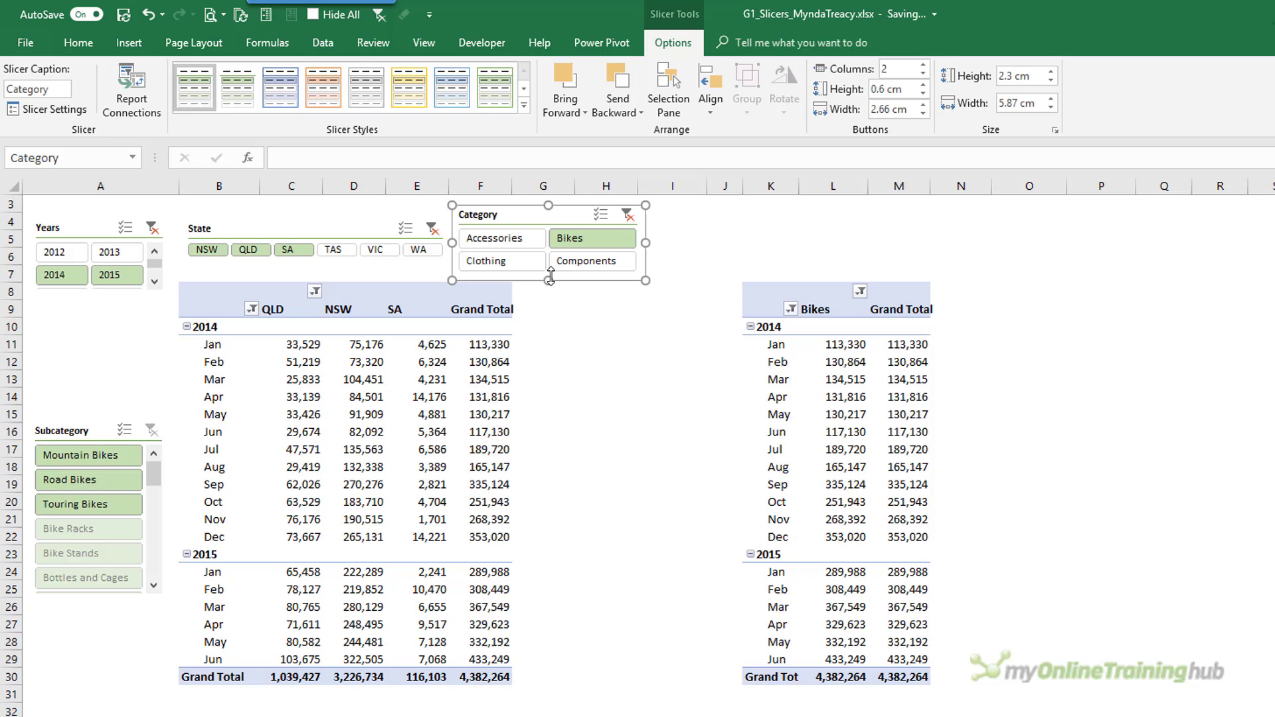
pyautogui.click(583, 307)
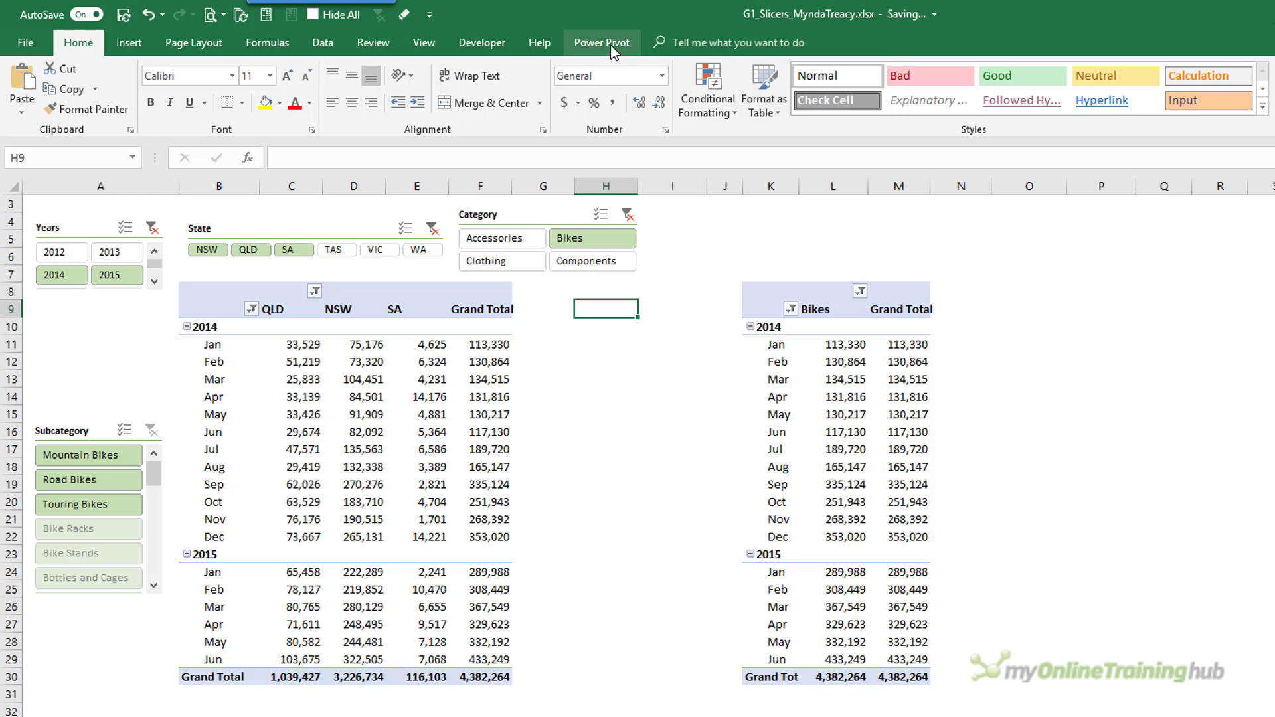
# Set the Category slicer's buttons to 0.5 cm high and narrow the slicer to 5.5 cm.
pyautogui.click(524, 214)
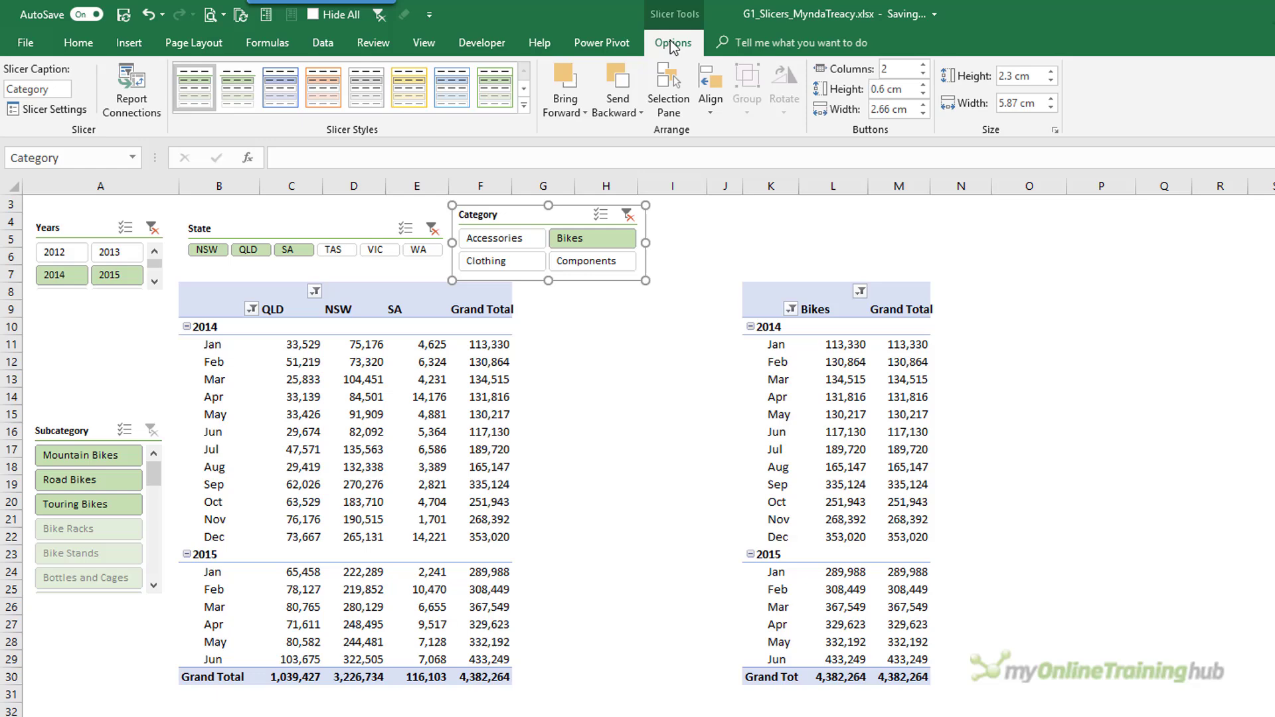
pyautogui.click(923, 94)
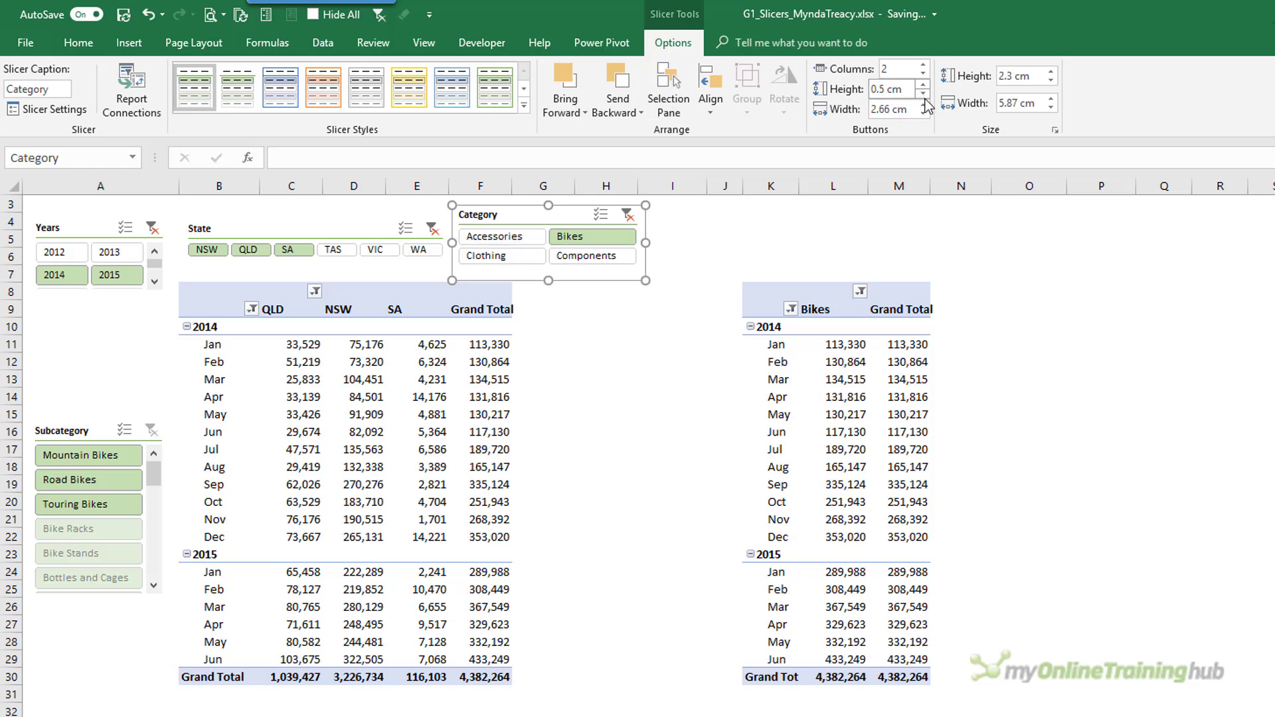
pyautogui.click(1051, 108)
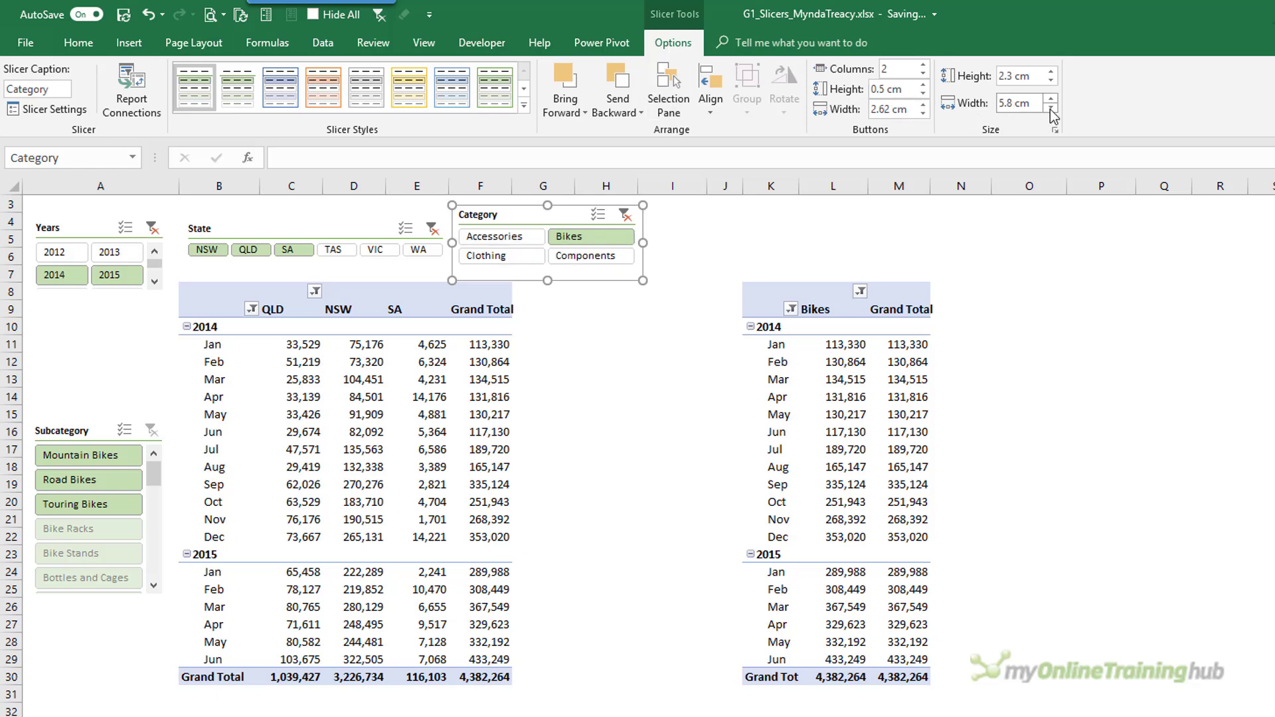
pyautogui.click(1051, 108)
pyautogui.click(1051, 107)
pyautogui.click(1051, 108)
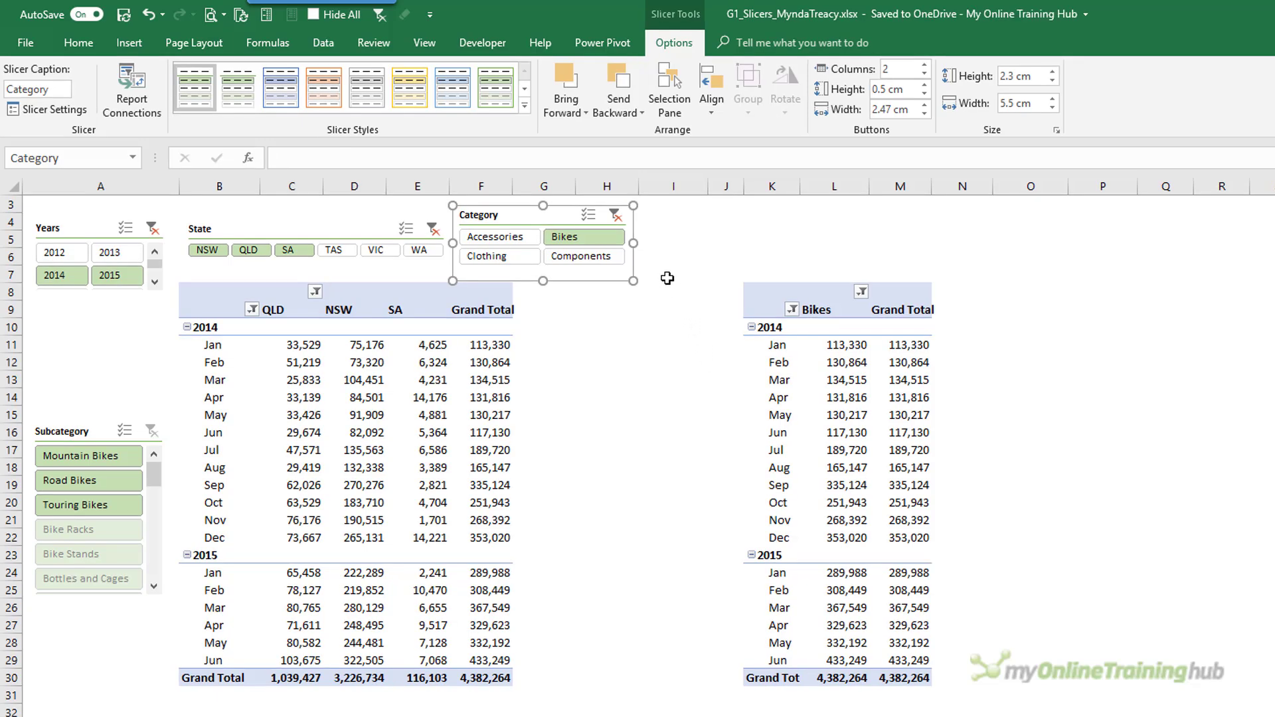
# Check the Align and Bring Forward menus, then dismiss them without changes.
pyautogui.click(711, 112)
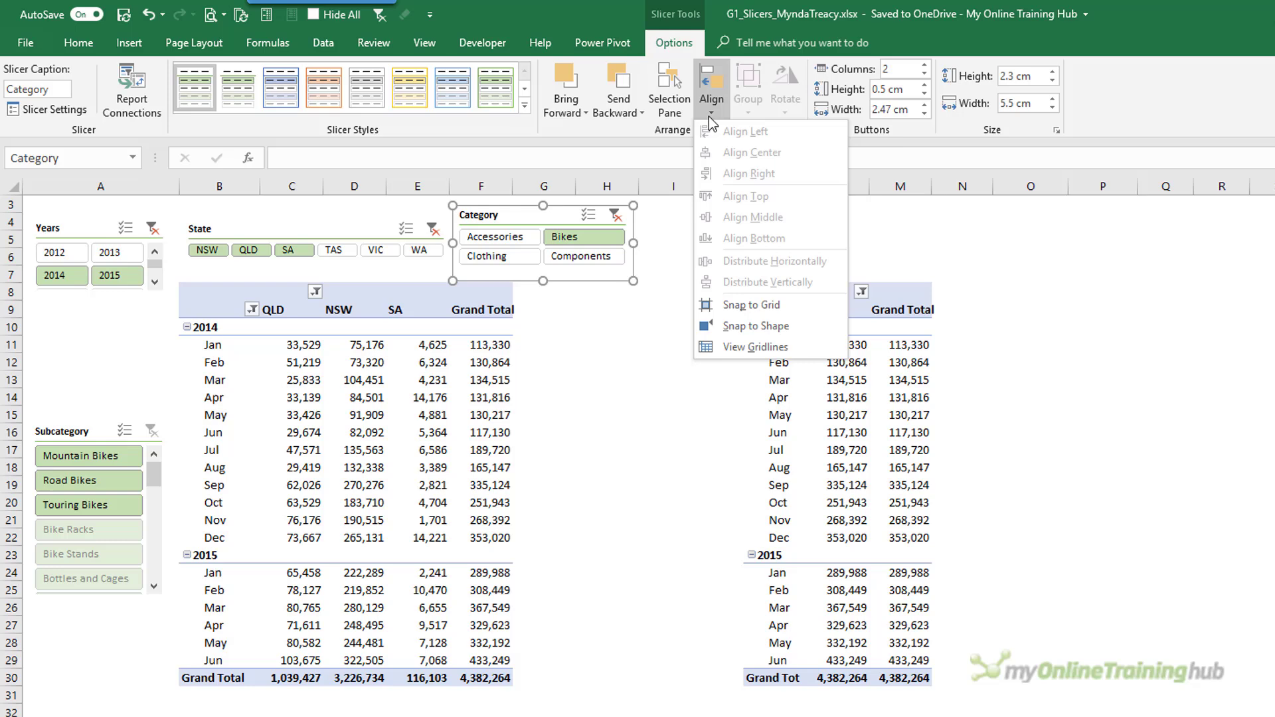
pyautogui.click(593, 115)
pyautogui.click(592, 116)
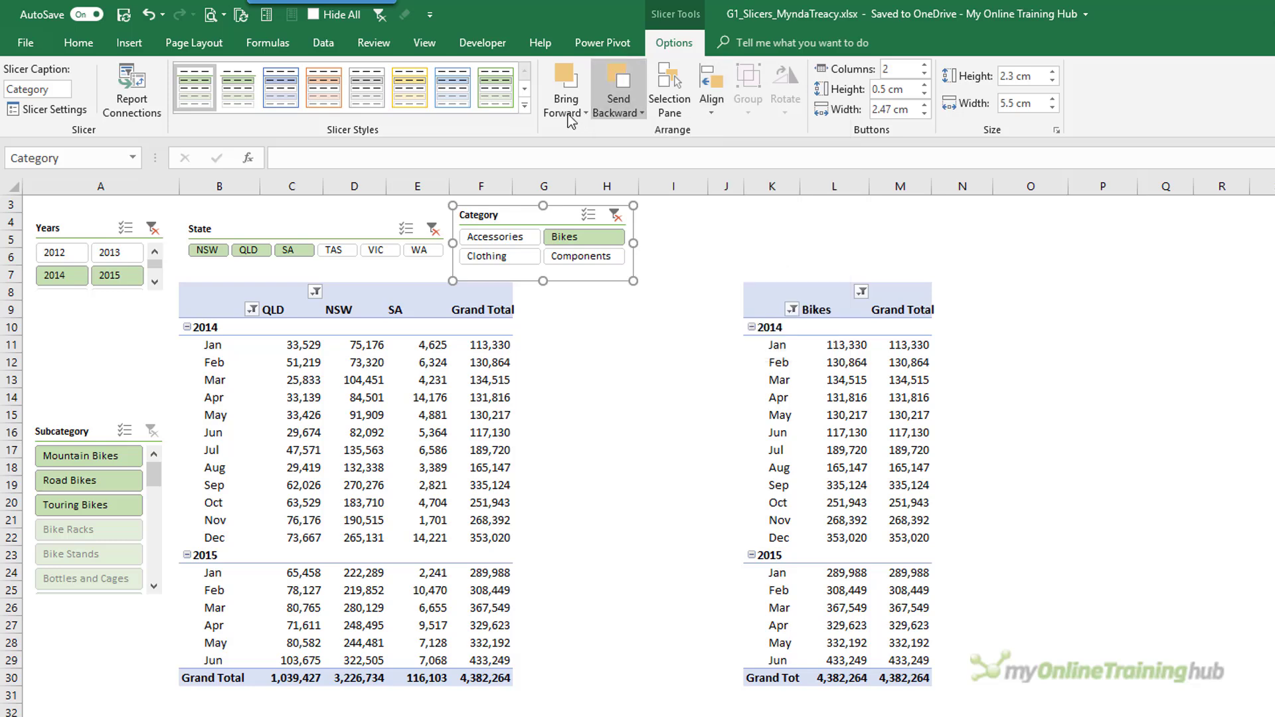
pyautogui.click(568, 114)
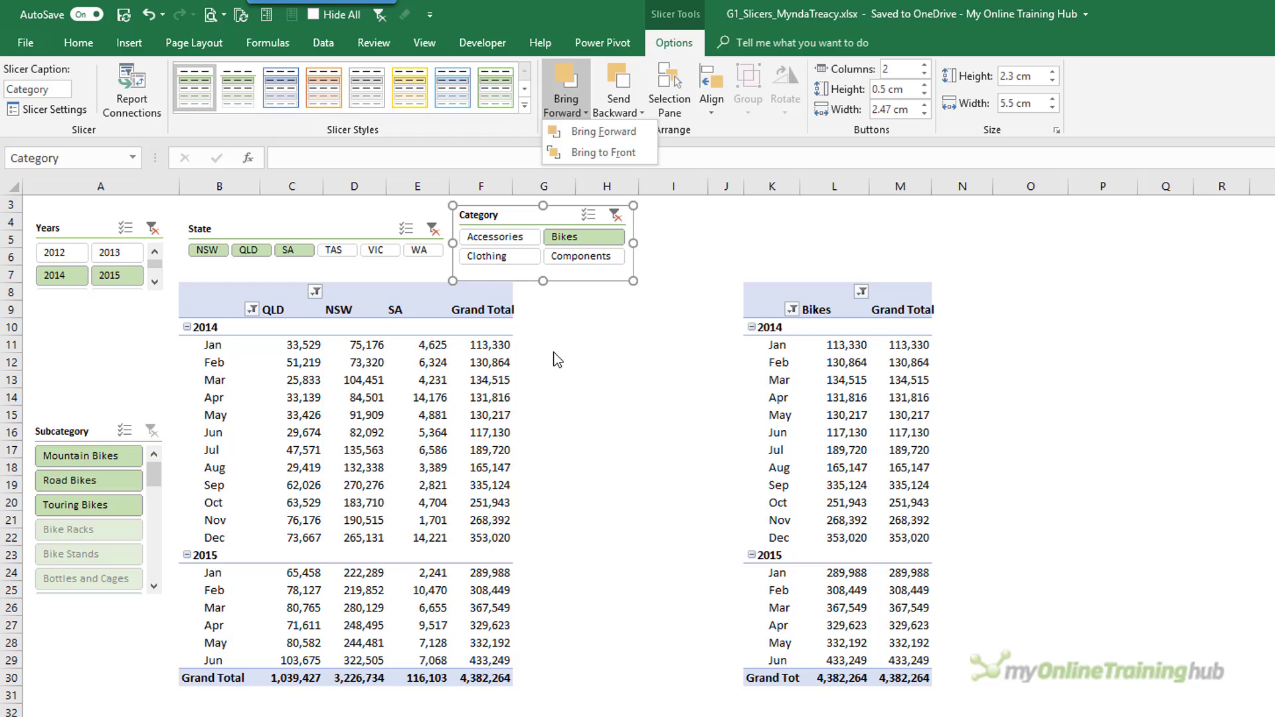
pyautogui.press('Escape')
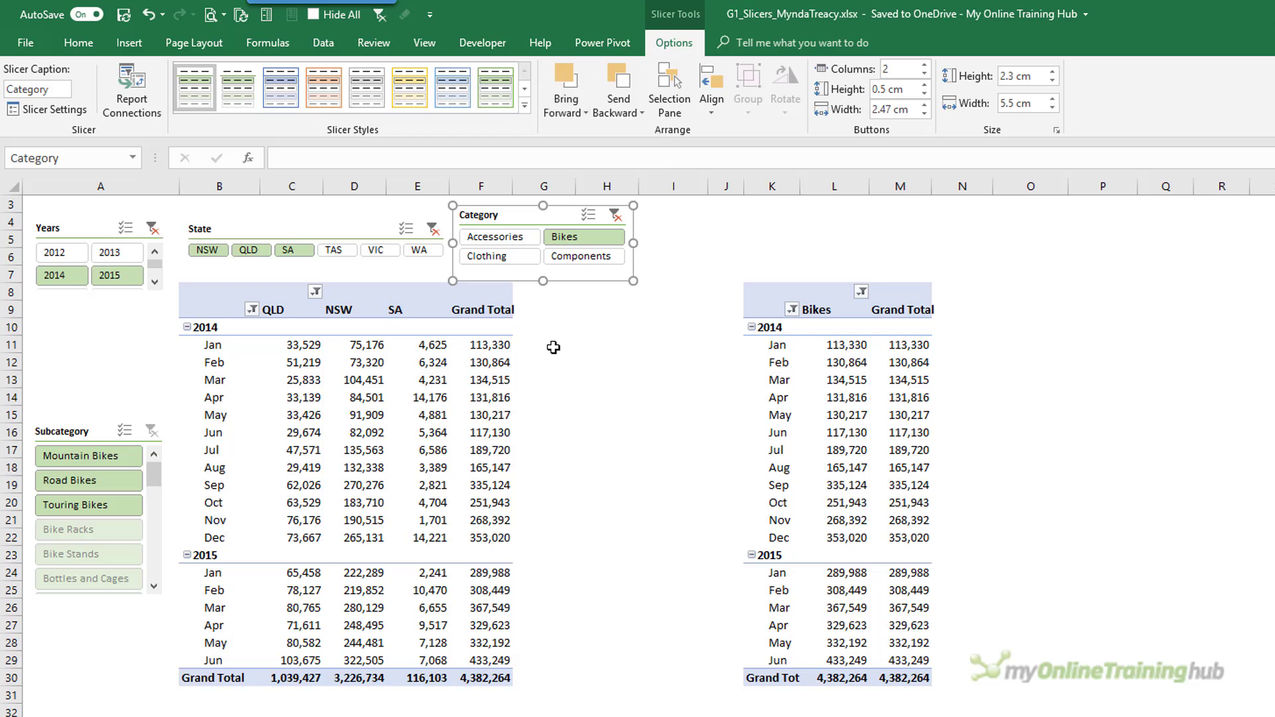
# Filter both pivot tables through the Category slicer: Accessories, then Components, then Accessories again.
pyautogui.click(497, 237)
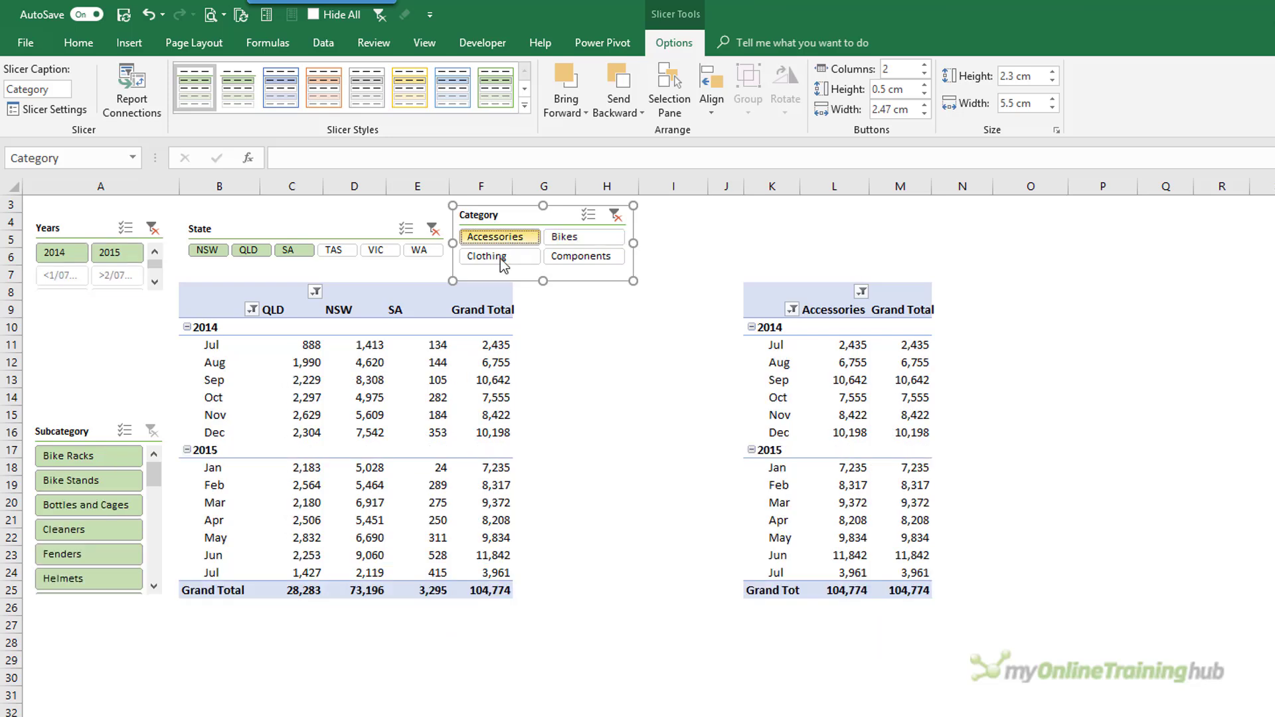
pyautogui.click(560, 262)
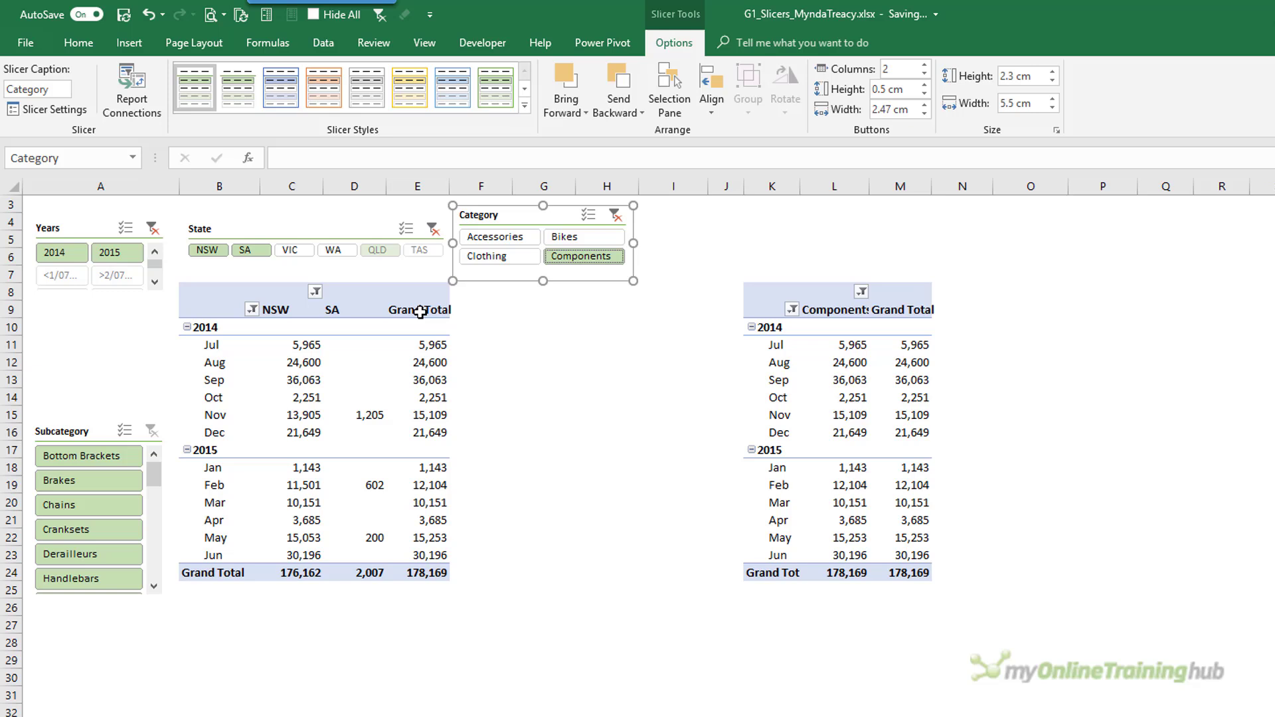
pyautogui.click(529, 239)
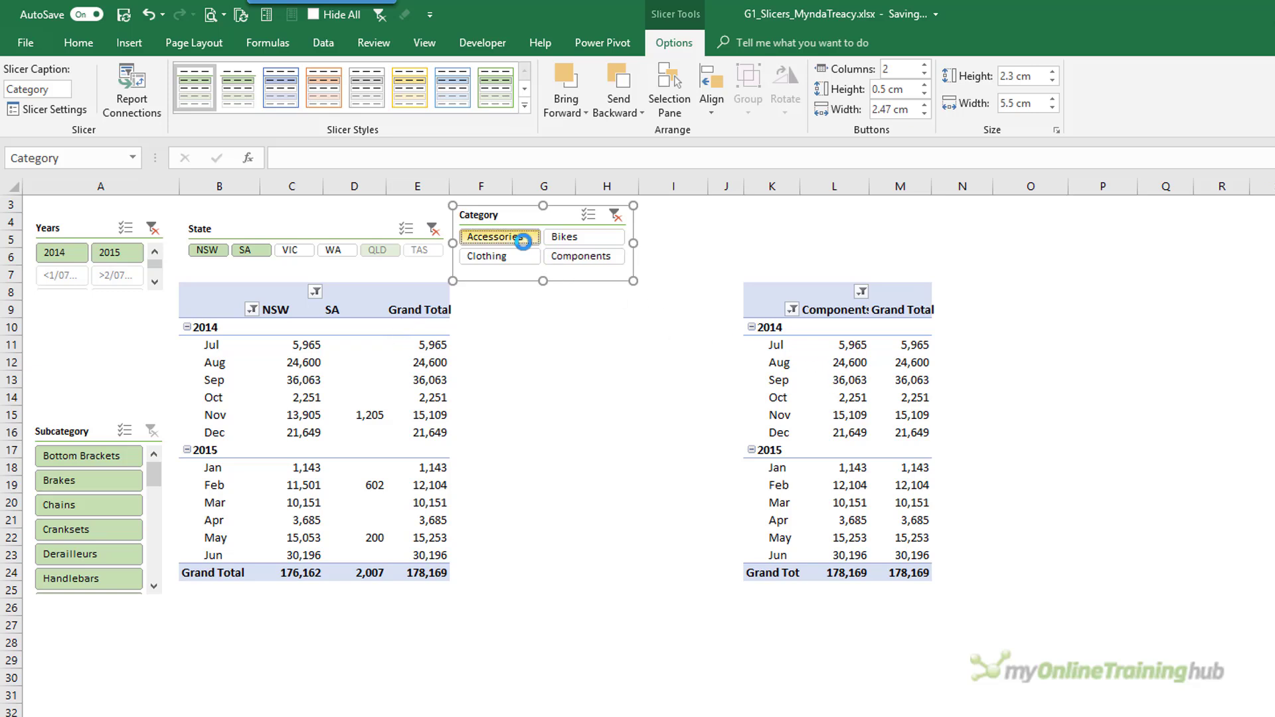